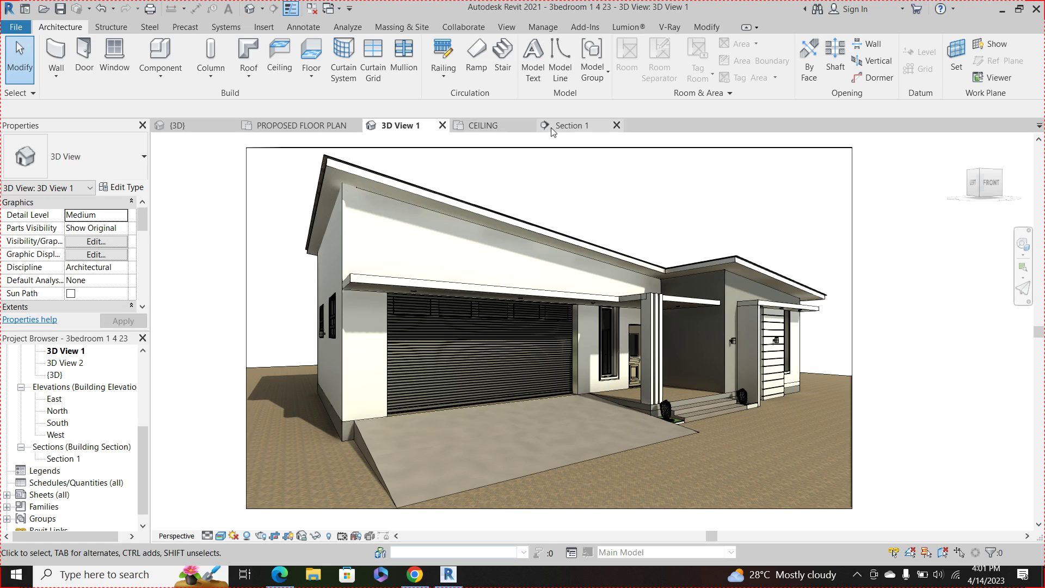
Step: Show the roofless house in the default {3D} view from the front-right corner, zoomed to fit
{"action": "left_click", "coordinate": [288, 126]}
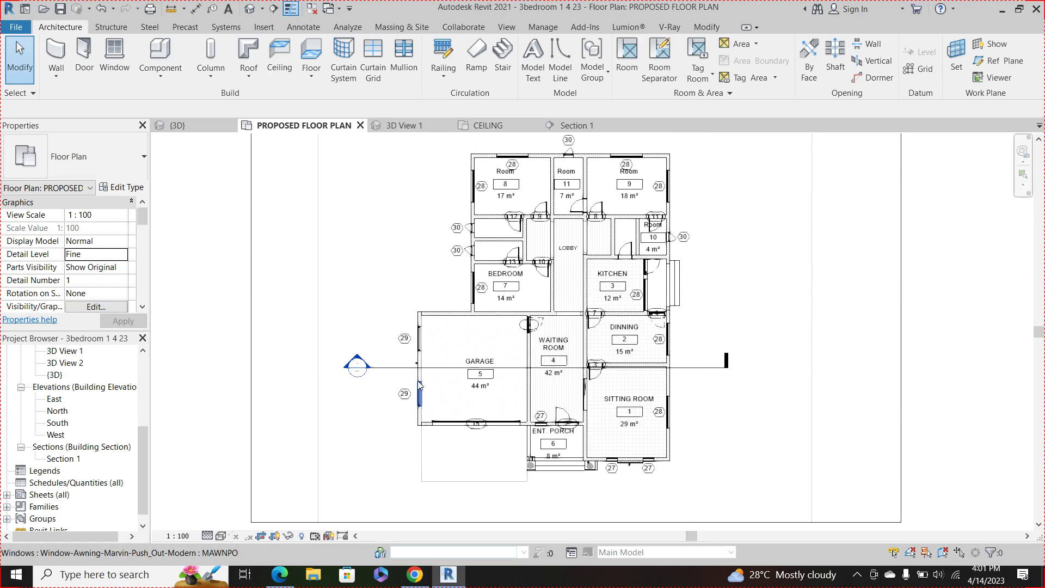
{"action": "scroll", "coordinate": [393, 350], "scroll_direction": "down", "scroll_amount": 5}
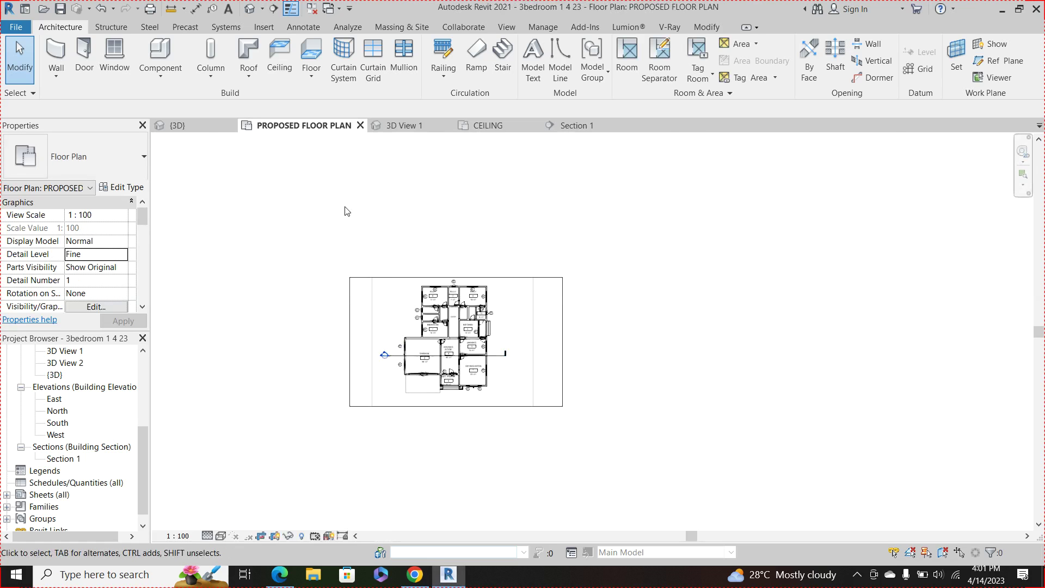
{"action": "scroll", "coordinate": [438, 352], "scroll_direction": "down", "scroll_amount": 1}
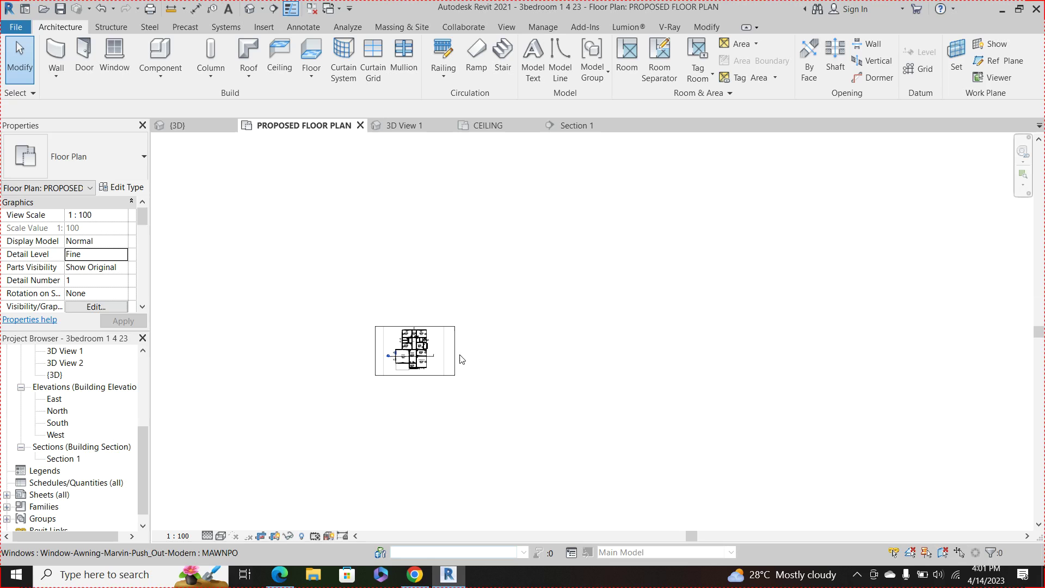
{"action": "left_click", "coordinate": [179, 124]}
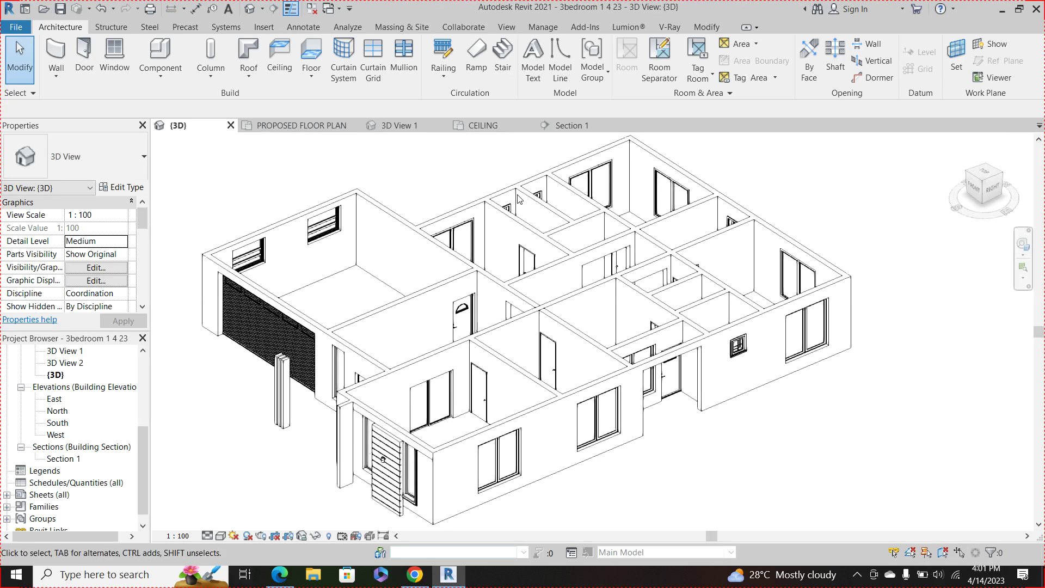
{"action": "scroll", "coordinate": [595, 328], "scroll_direction": "down", "scroll_amount": 4}
{"action": "scroll", "coordinate": [595, 327], "scroll_direction": "up", "scroll_amount": 2}
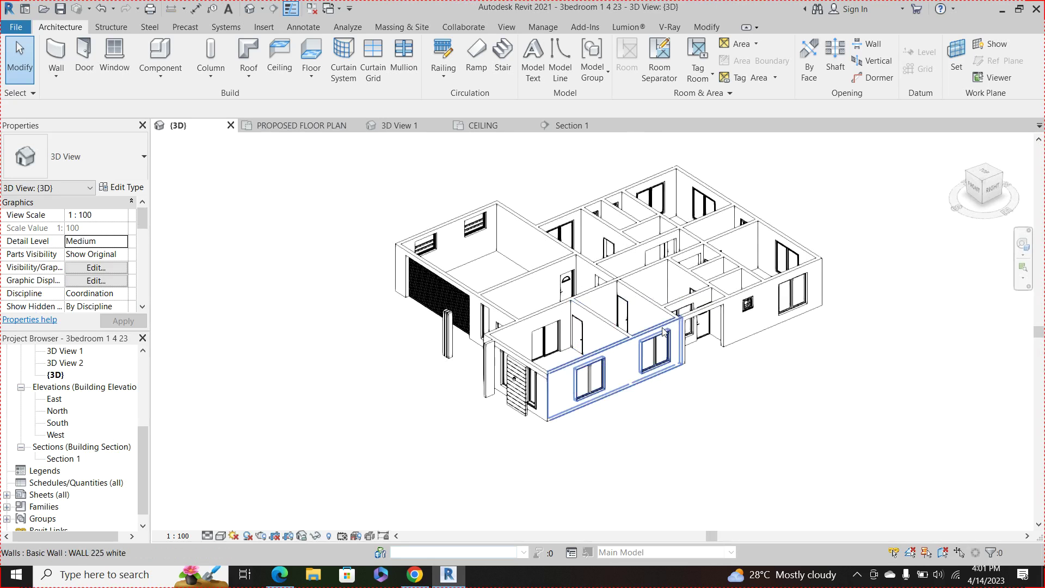
{"action": "left_click", "coordinate": [985, 189]}
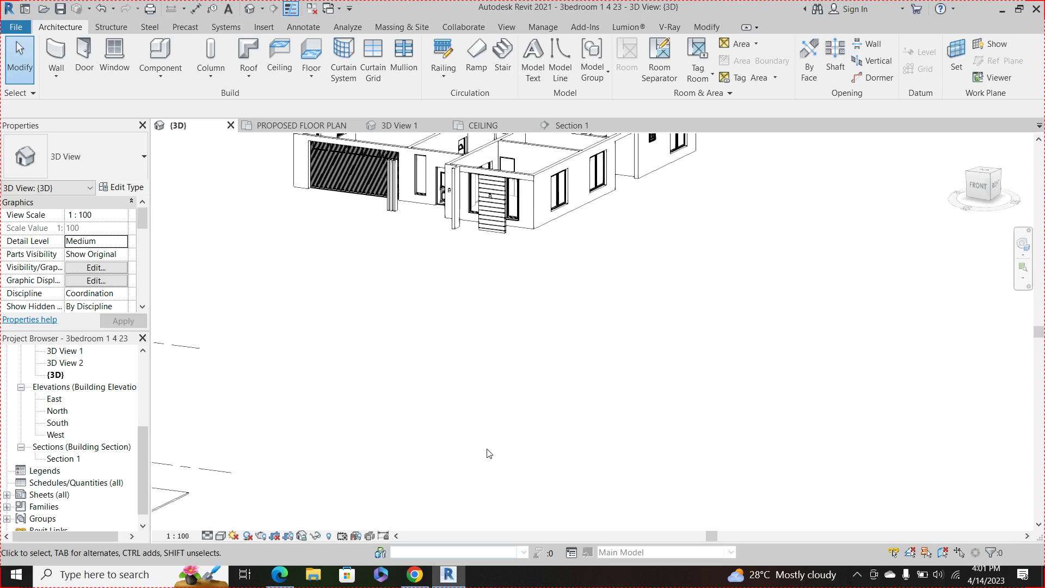
{"action": "key", "text": "z"}
{"action": "key", "text": "f"}
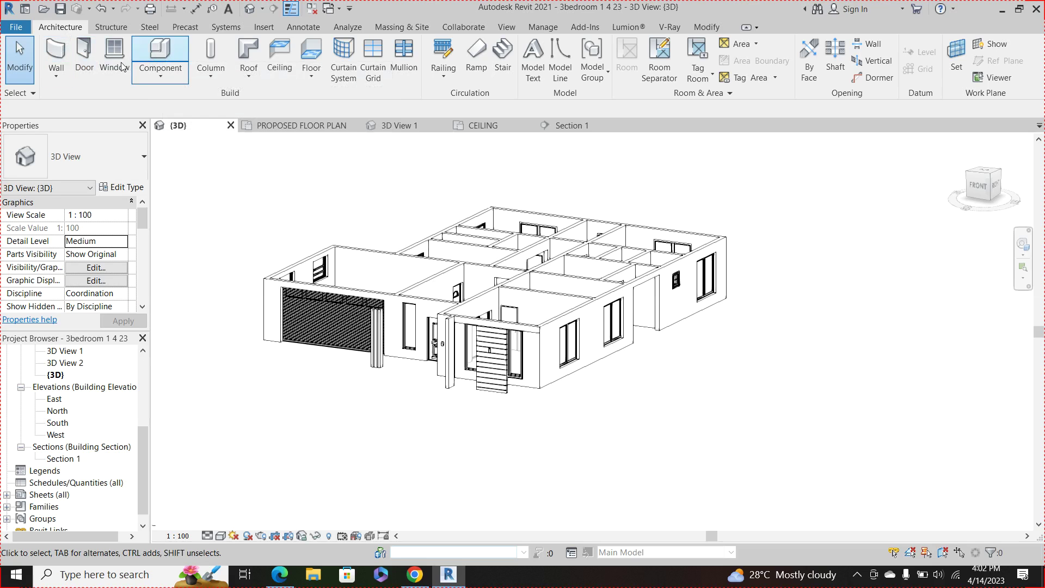
Step: Start a Roof by Footprint sketch, saving the project when the reminder appears
{"action": "left_click", "coordinate": [249, 77]}
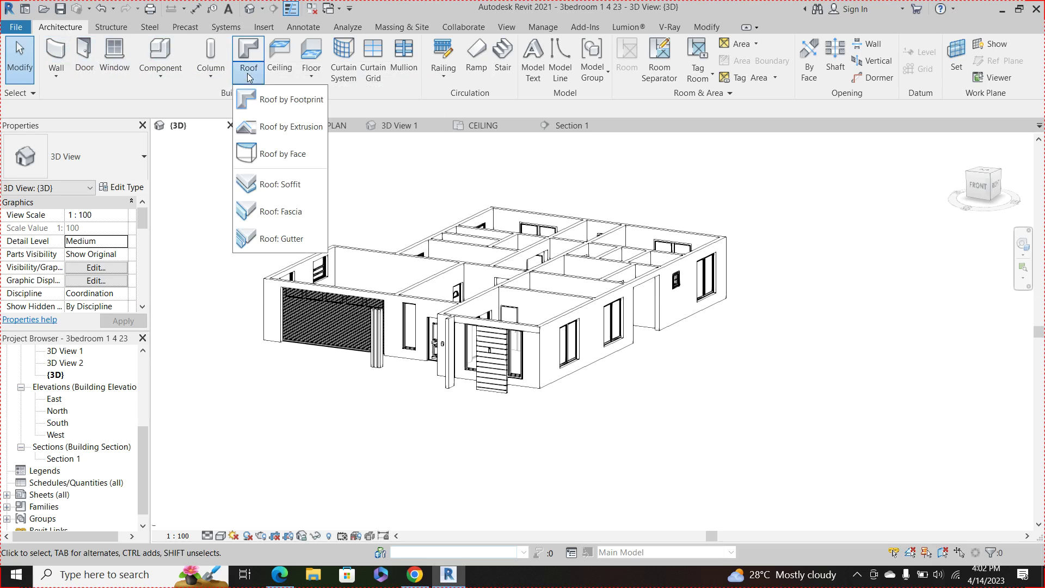
{"action": "left_click", "coordinate": [297, 100]}
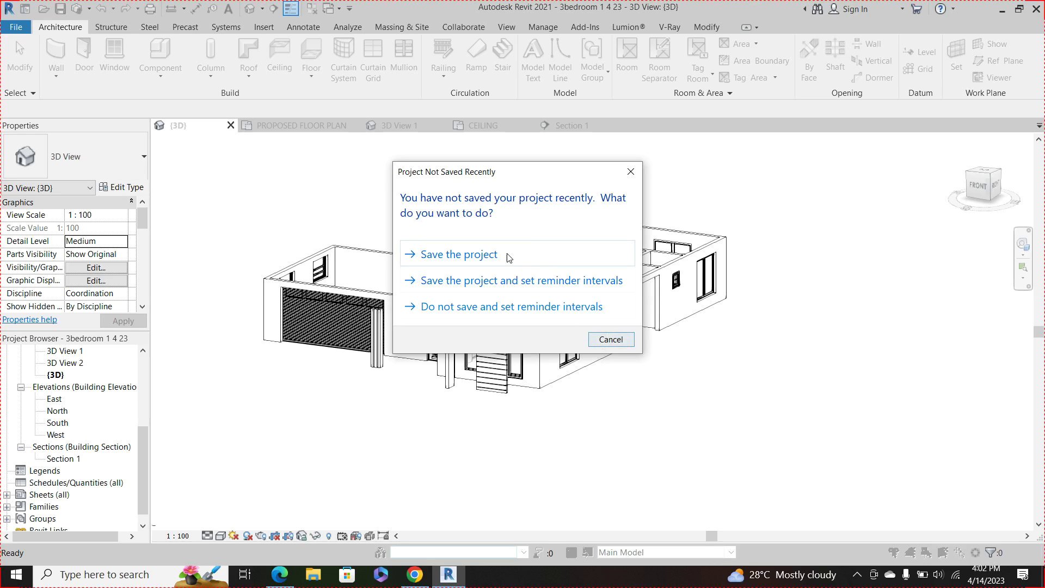
{"action": "left_click", "coordinate": [462, 256]}
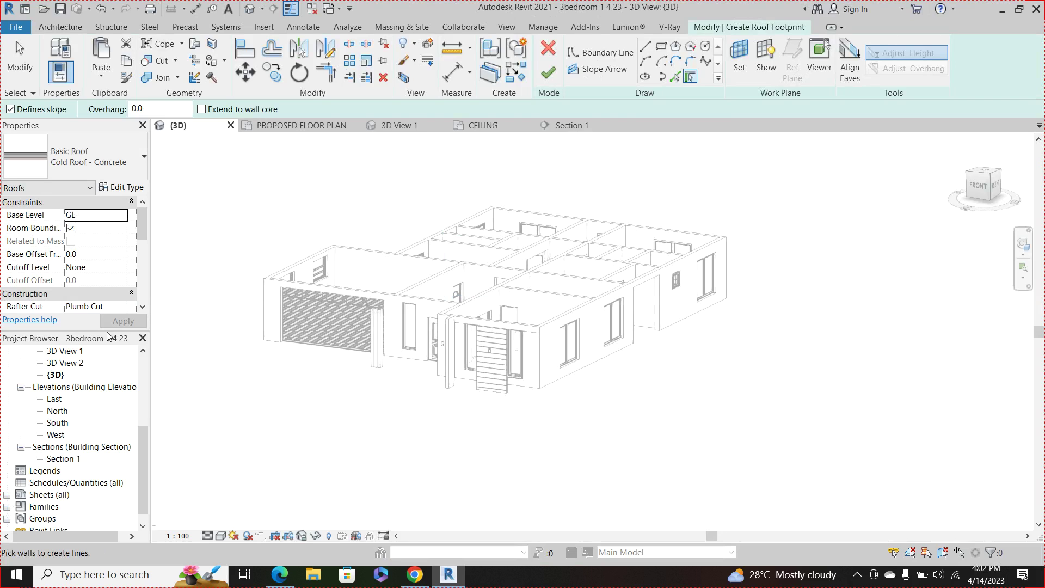
{"action": "scroll", "coordinate": [77, 397], "scroll_direction": "up", "scroll_amount": 1}
{"action": "scroll", "coordinate": [76, 392], "scroll_direction": "up", "scroll_amount": 3}
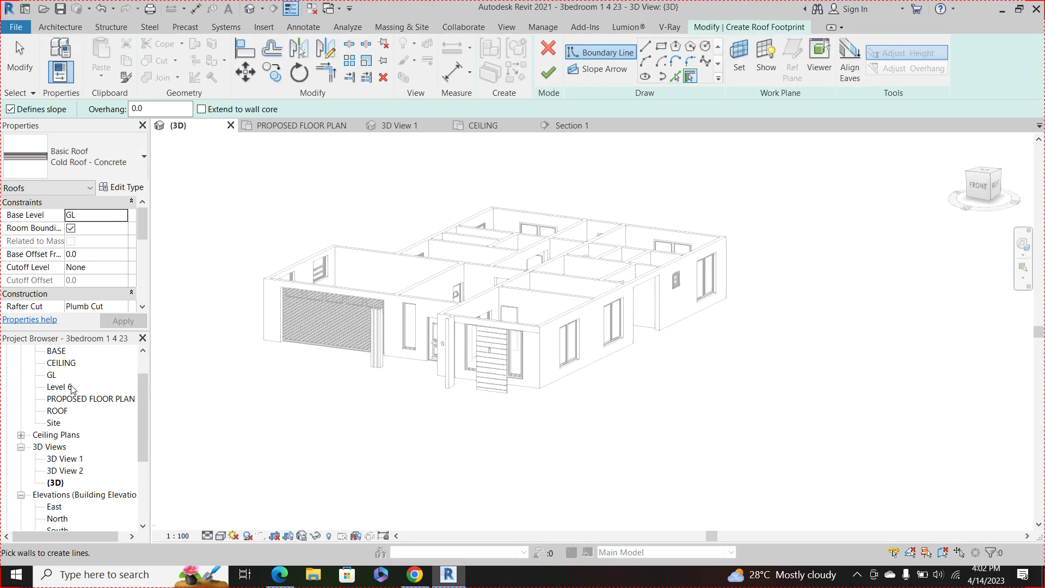
Step: Open the ROOF floor plan and zoom in on the house's wall layout
{"action": "double_click", "coordinate": [57, 446]}
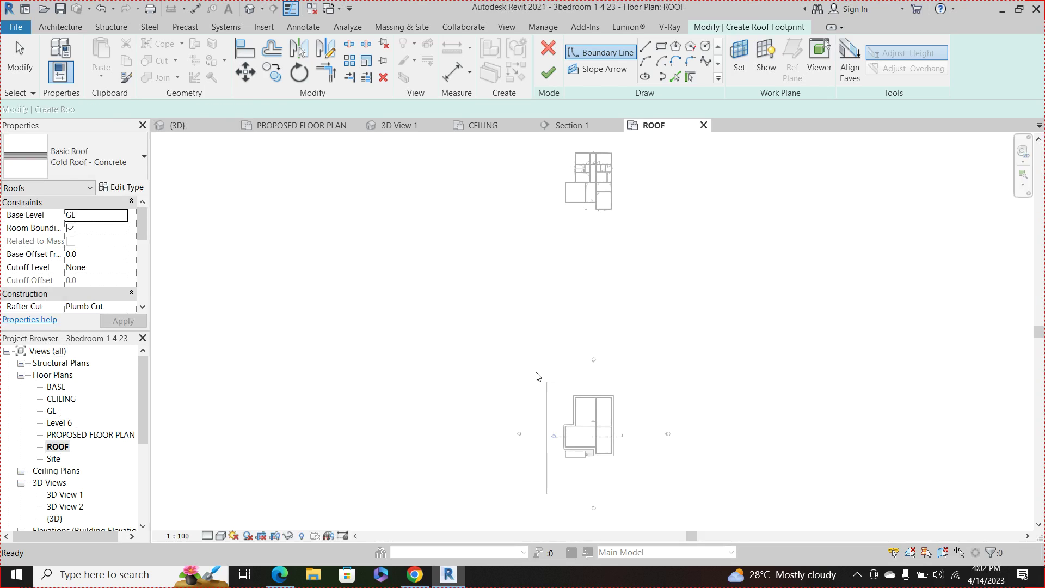
{"action": "scroll", "coordinate": [600, 483], "scroll_direction": "up", "scroll_amount": 2}
{"action": "scroll", "coordinate": [603, 482], "scroll_direction": "up", "scroll_amount": 1}
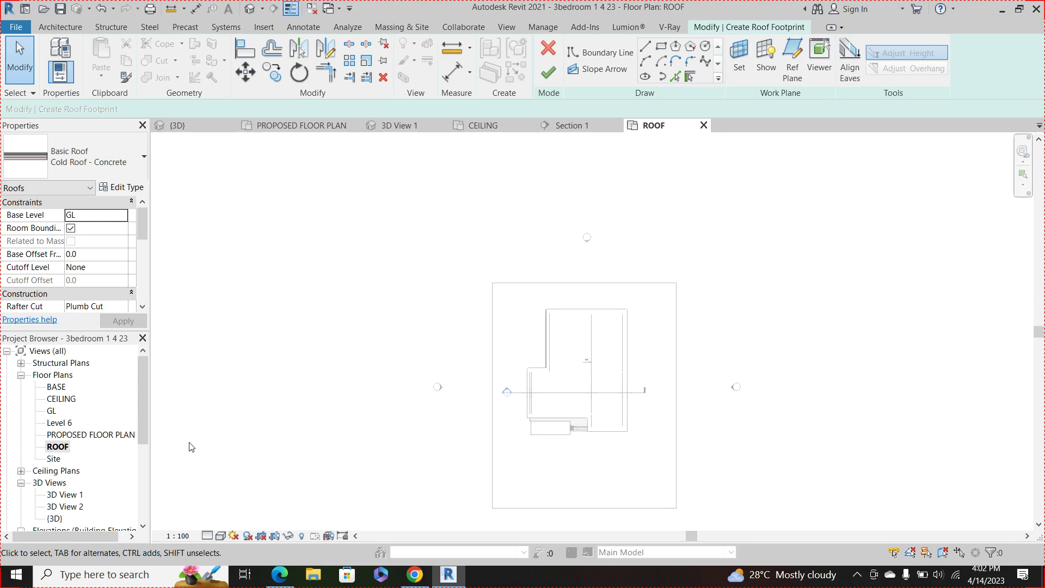
{"action": "scroll", "coordinate": [616, 419], "scroll_direction": "up", "scroll_amount": 3}
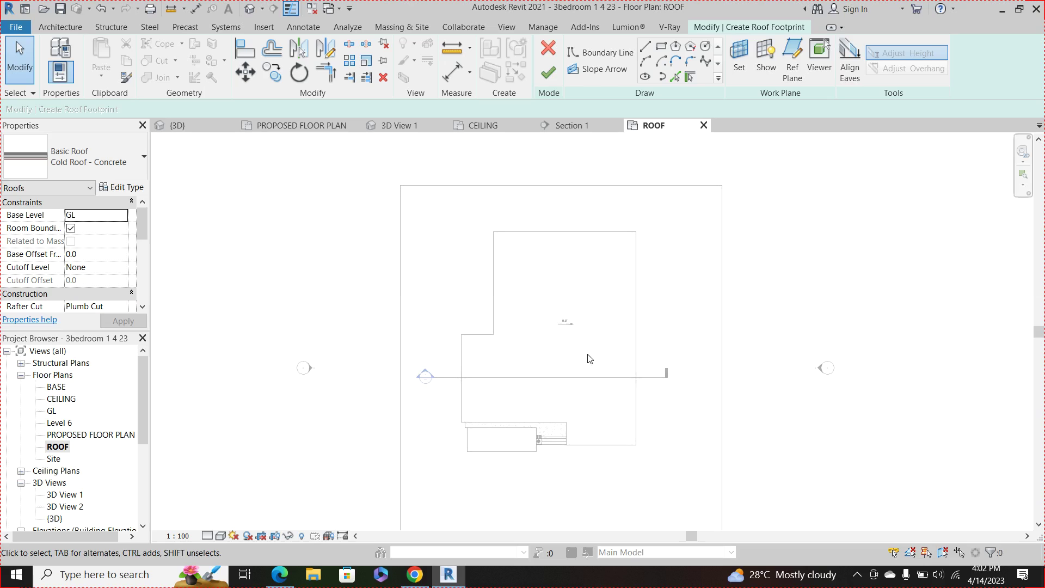
{"action": "scroll", "coordinate": [588, 358], "scroll_direction": "down", "scroll_amount": 8}
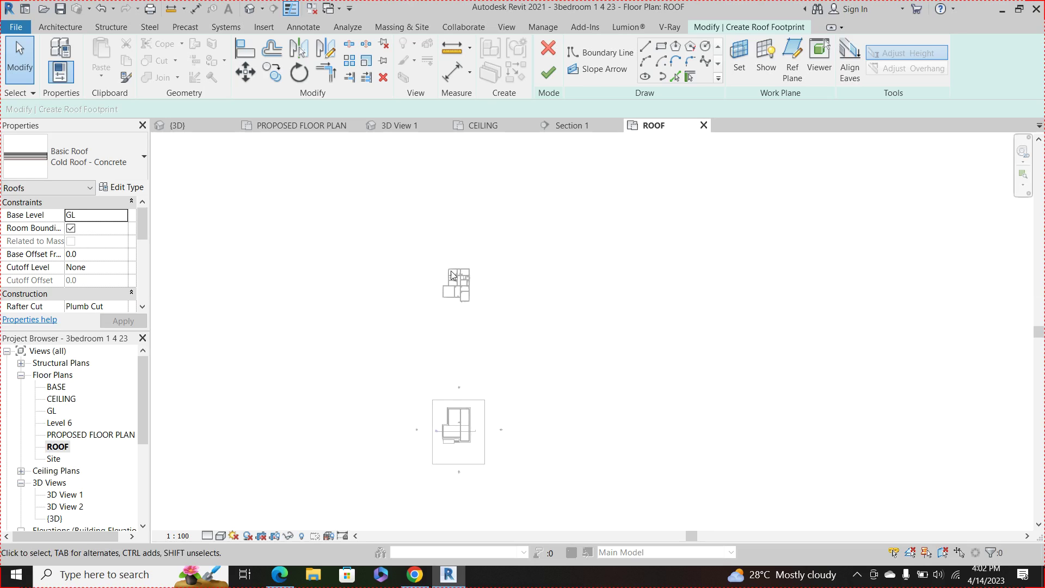
{"action": "scroll", "coordinate": [452, 275], "scroll_direction": "up", "scroll_amount": 5}
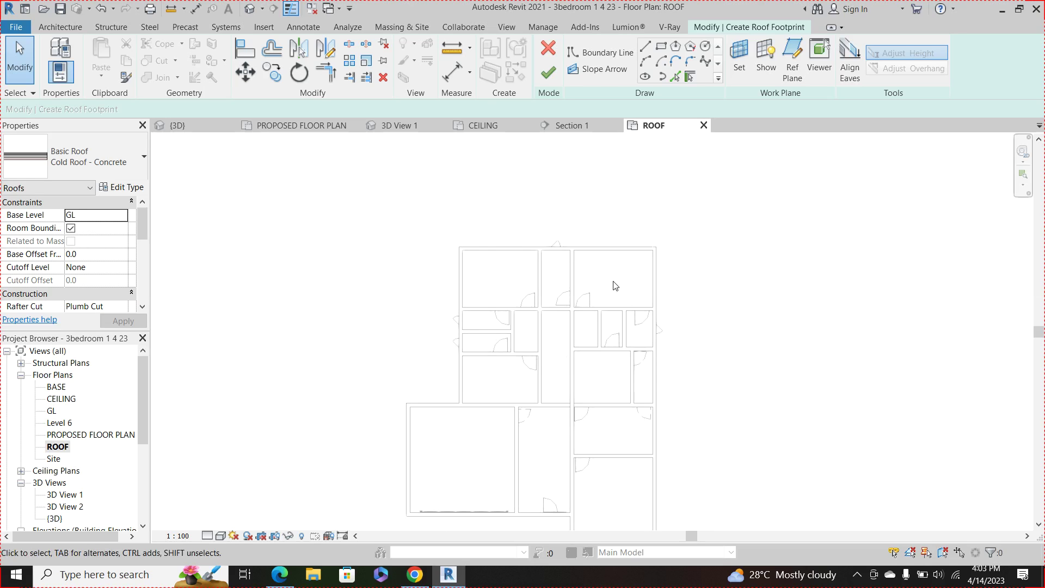
{"action": "scroll", "coordinate": [616, 286], "scroll_direction": "down", "scroll_amount": 1}
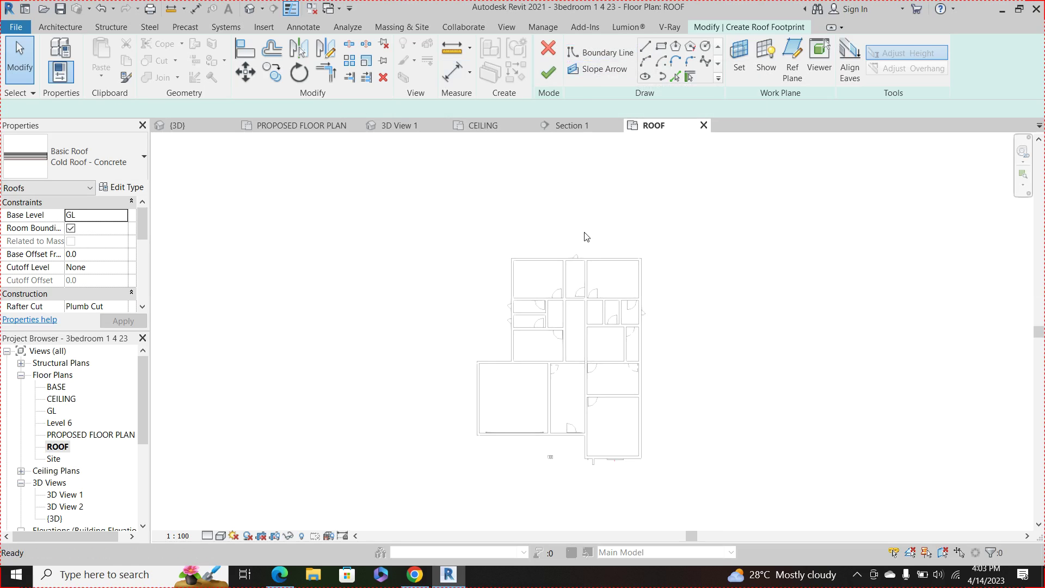
Step: Draw the top roof boundary line with a 600 offset along the top wall
{"action": "key", "text": "l"}
{"action": "key", "text": "i"}
{"action": "scroll", "coordinate": [512, 270], "scroll_direction": "up", "scroll_amount": 2}
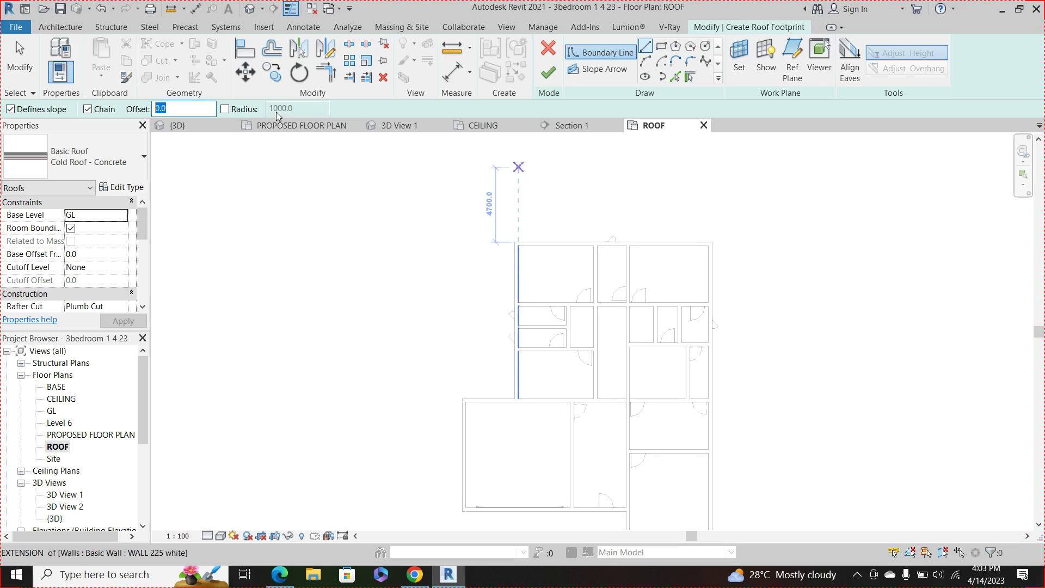
{"action": "type", "text": "600"}
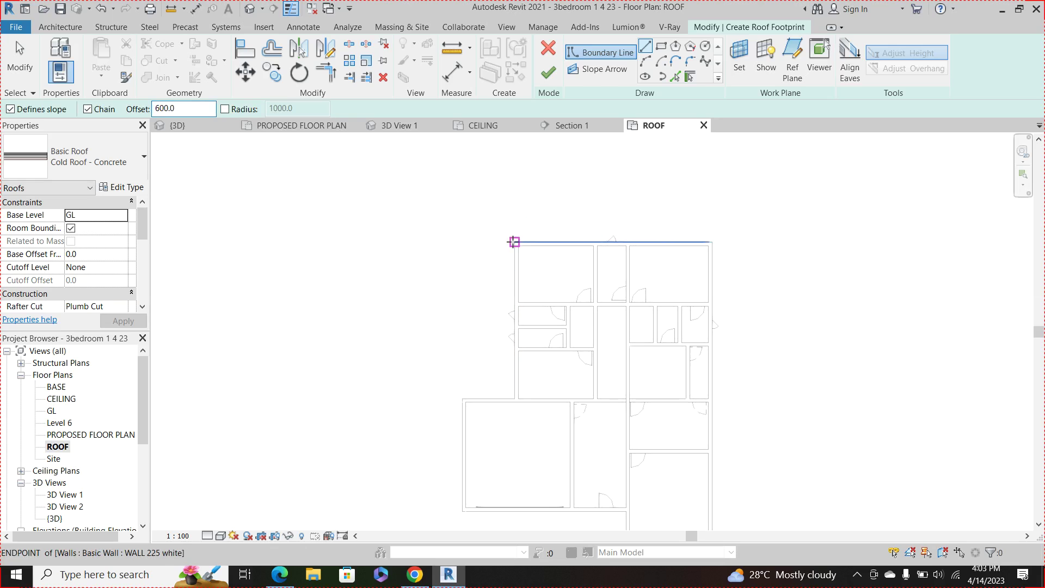
{"action": "left_click", "coordinate": [513, 242]}
{"action": "left_click", "coordinate": [713, 241]}
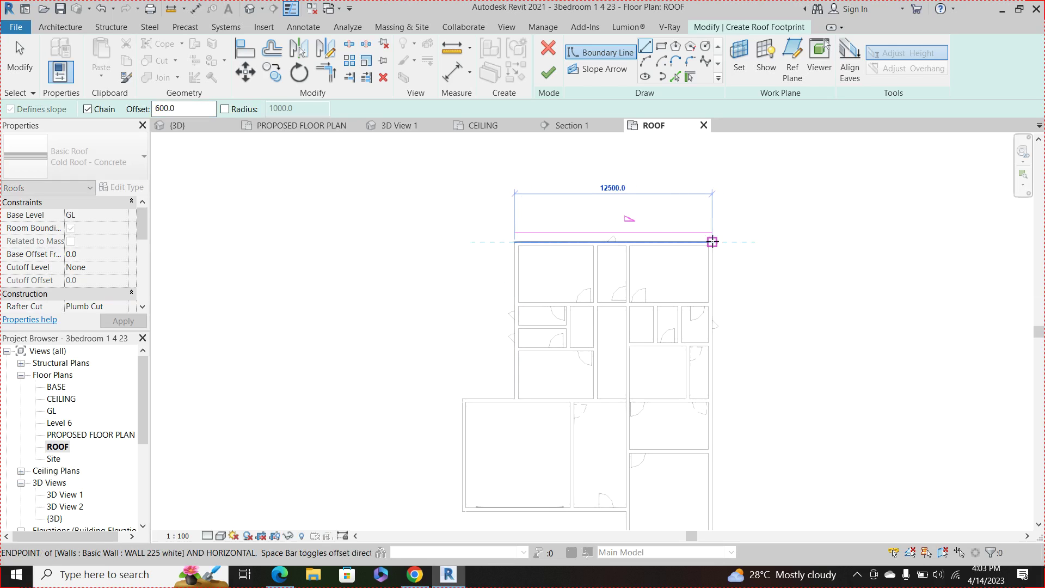
{"action": "scroll", "coordinate": [712, 359], "scroll_direction": "down", "scroll_amount": 3}
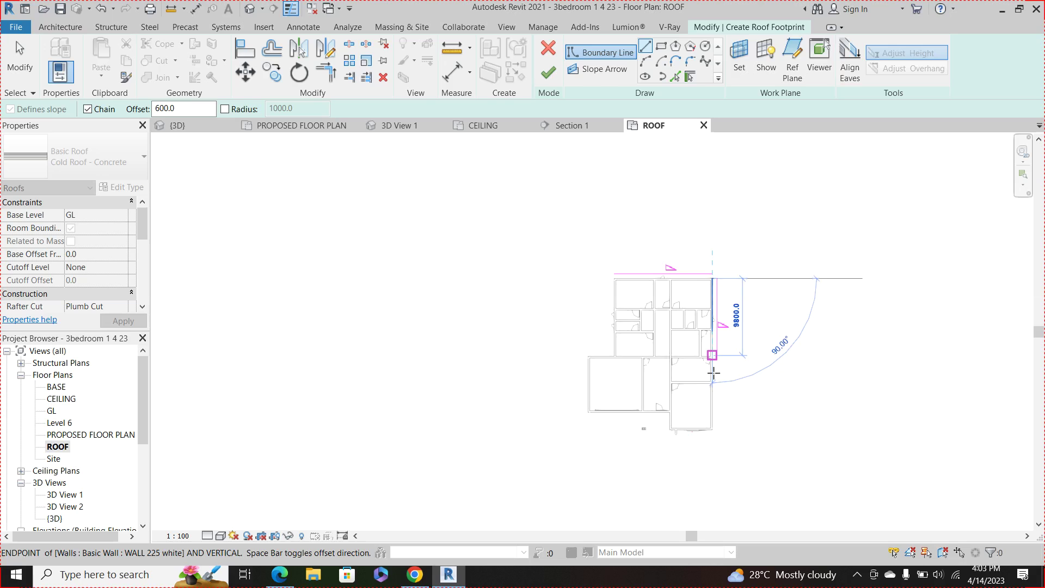
{"action": "scroll", "coordinate": [713, 430], "scroll_direction": "up", "scroll_amount": 4}
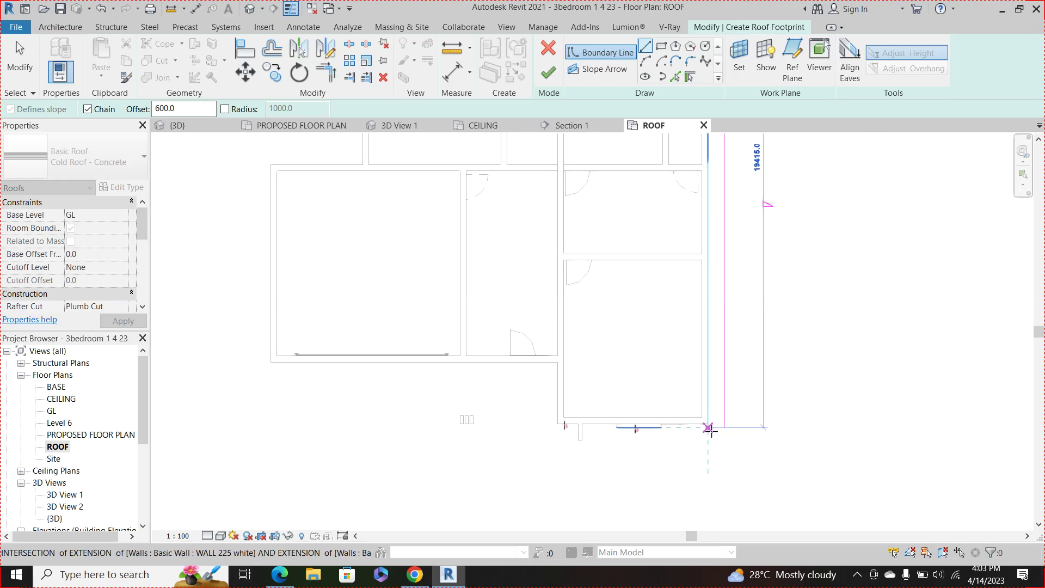
Step: Continue the boundary around the right, bottom and left walls (10375.0, 7150.0 segments) to close the loop
{"action": "left_click", "coordinate": [708, 424]}
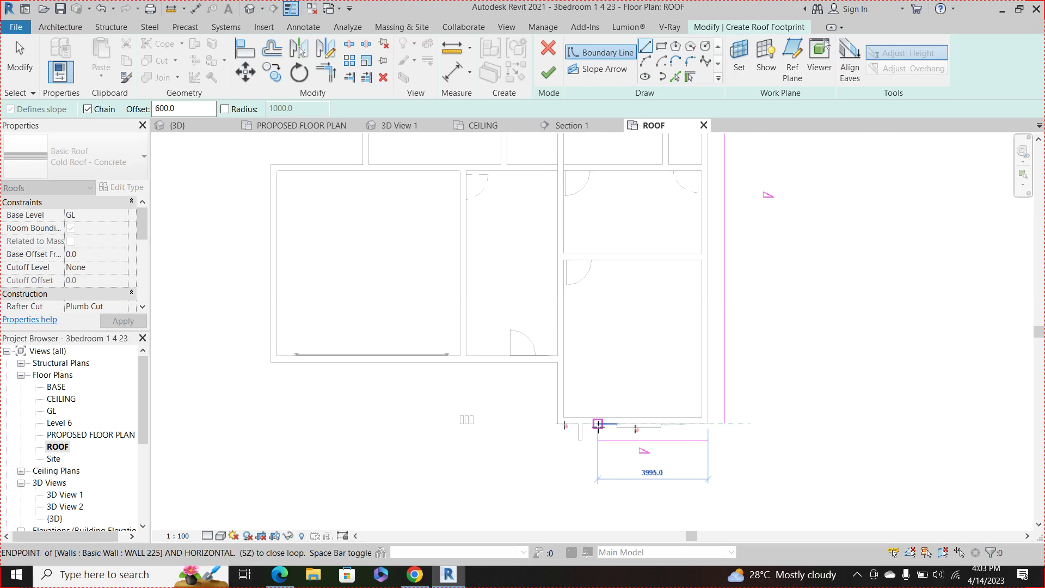
{"action": "scroll", "coordinate": [566, 423], "scroll_direction": "up", "scroll_amount": 2}
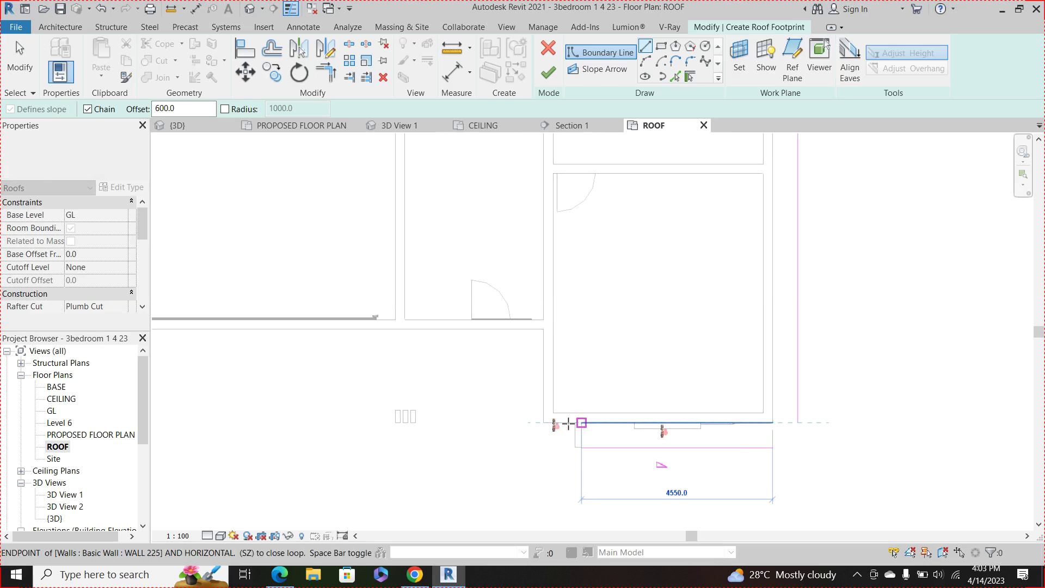
{"action": "left_click", "coordinate": [533, 423]}
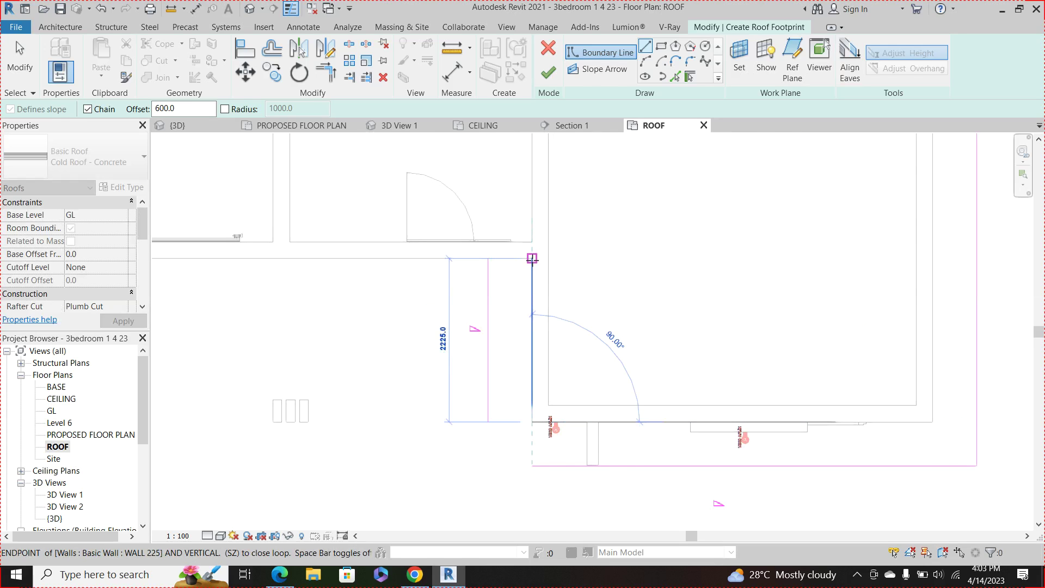
{"action": "scroll", "coordinate": [649, 278], "scroll_direction": "down", "scroll_amount": 4}
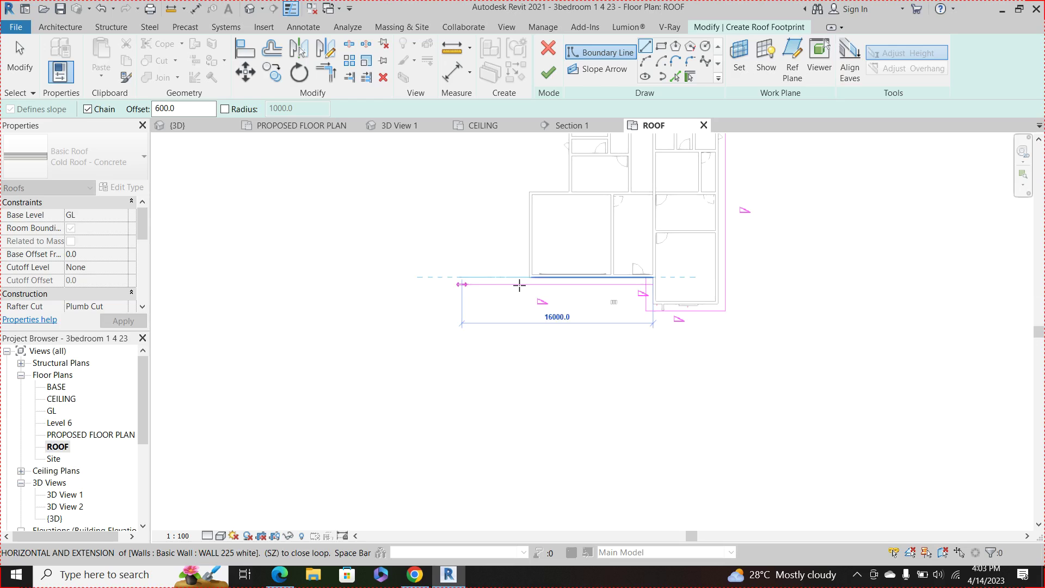
{"action": "scroll", "coordinate": [523, 283], "scroll_direction": "up", "scroll_amount": 4}
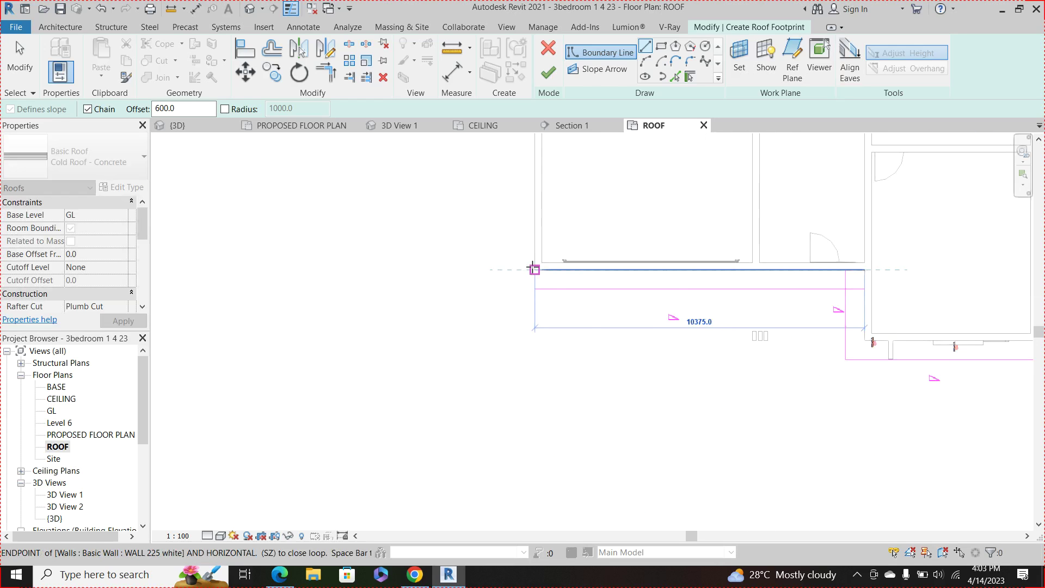
{"action": "left_click", "coordinate": [534, 269]}
{"action": "scroll", "coordinate": [532, 263], "scroll_direction": "down", "scroll_amount": 3}
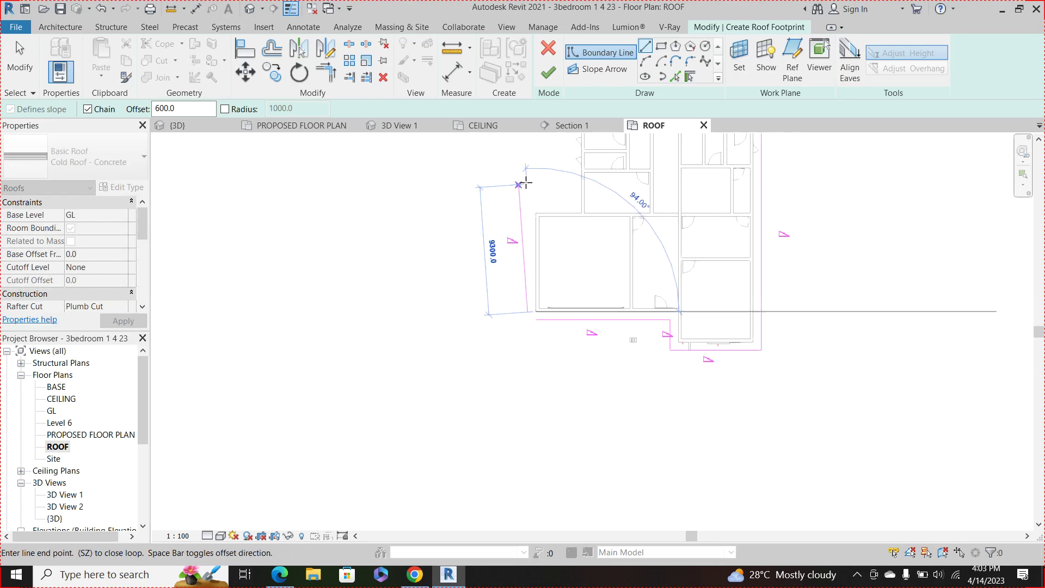
{"action": "scroll", "coordinate": [531, 204], "scroll_direction": "up", "scroll_amount": 2}
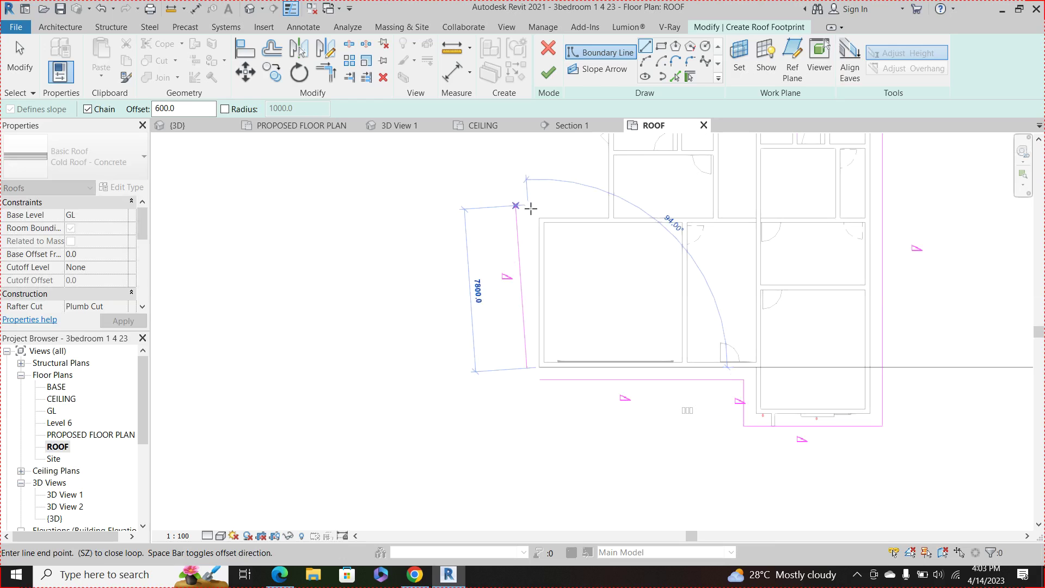
{"action": "left_click", "coordinate": [560, 216]}
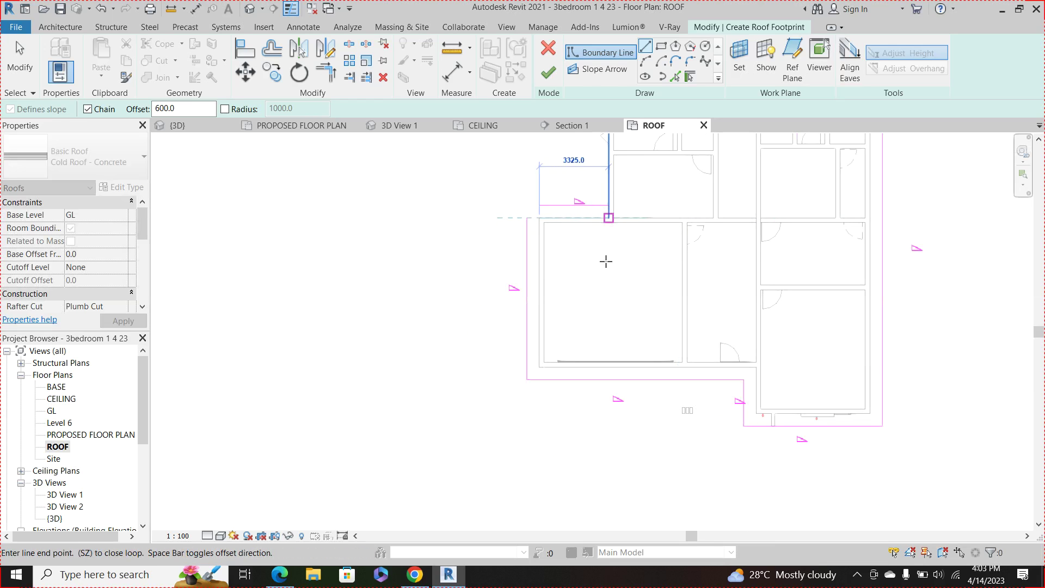
{"action": "left_click", "coordinate": [602, 306]}
{"action": "scroll", "coordinate": [600, 308], "scroll_direction": "down", "scroll_amount": 3}
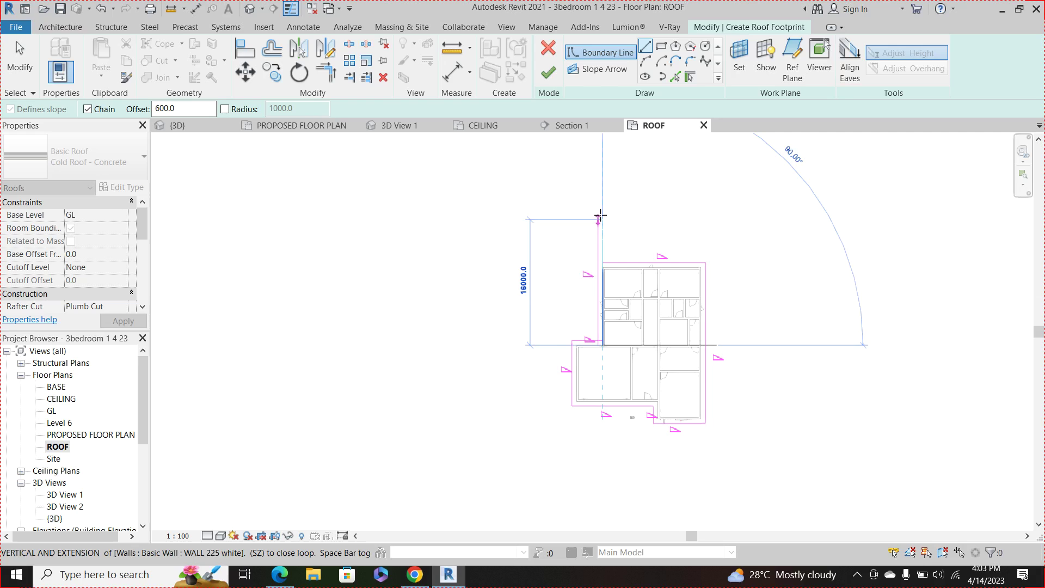
{"action": "scroll", "coordinate": [597, 279], "scroll_direction": "up", "scroll_amount": 4}
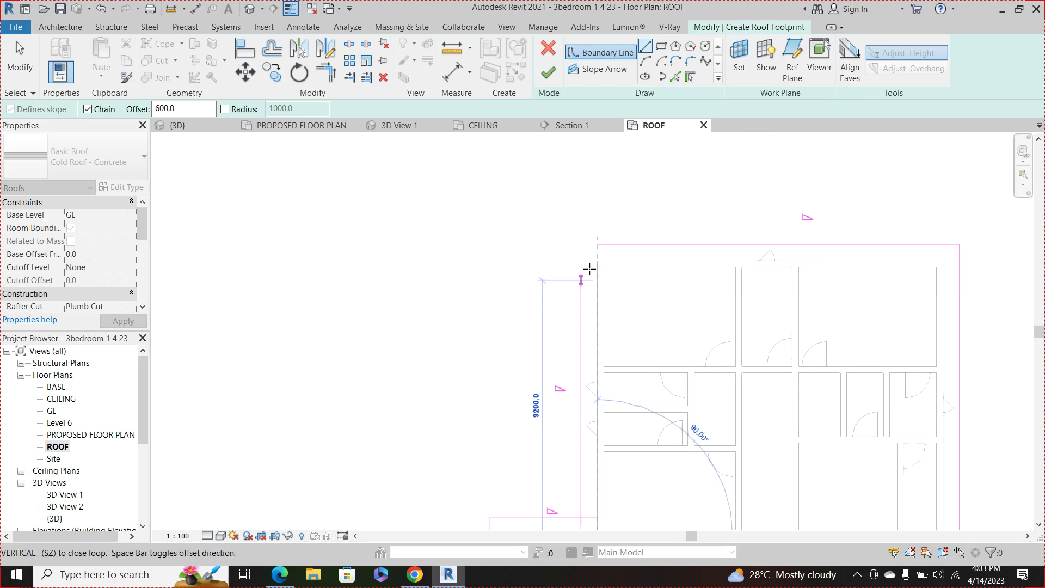
{"action": "left_click", "coordinate": [597, 260]}
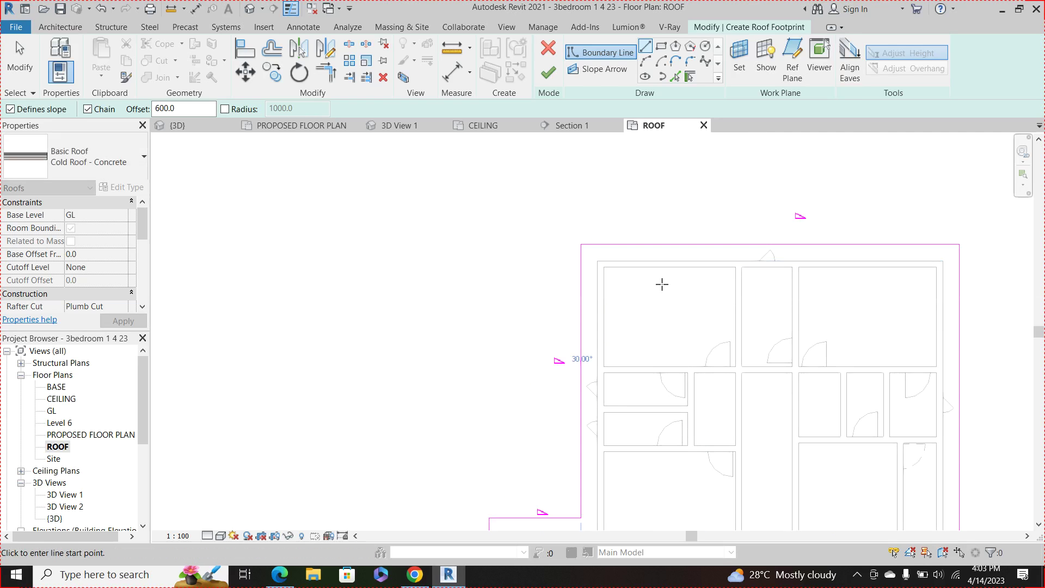
{"action": "scroll", "coordinate": [626, 354], "scroll_direction": "down", "scroll_amount": 4}
{"action": "key", "text": "Escape"}
{"action": "key", "text": "Escape"}
{"action": "scroll", "coordinate": [714, 479], "scroll_direction": "up", "scroll_amount": 2}
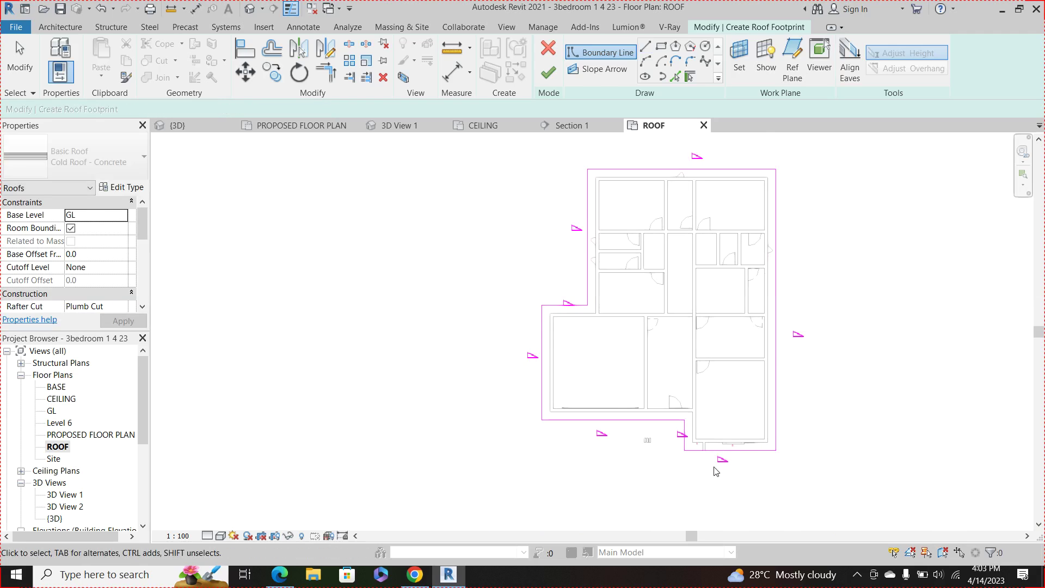
{"action": "scroll", "coordinate": [704, 460], "scroll_direction": "down", "scroll_amount": 1}
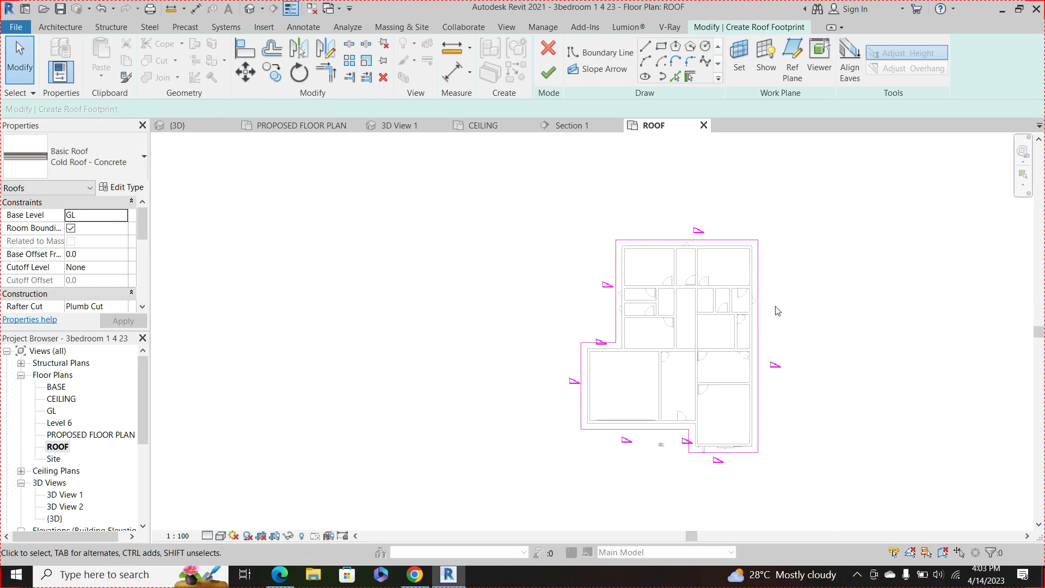
Step: Clear Defines Slope on the top, lower-left and bottom edges, keep the right edge sloped, and finish the roof
{"action": "left_click", "coordinate": [717, 241]}
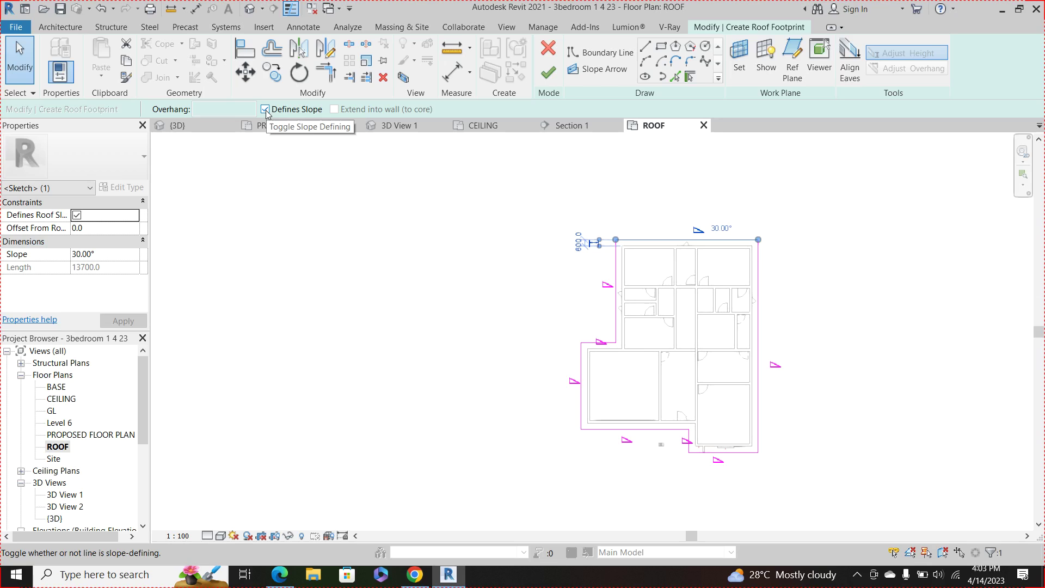
{"action": "left_click", "coordinate": [686, 242]}
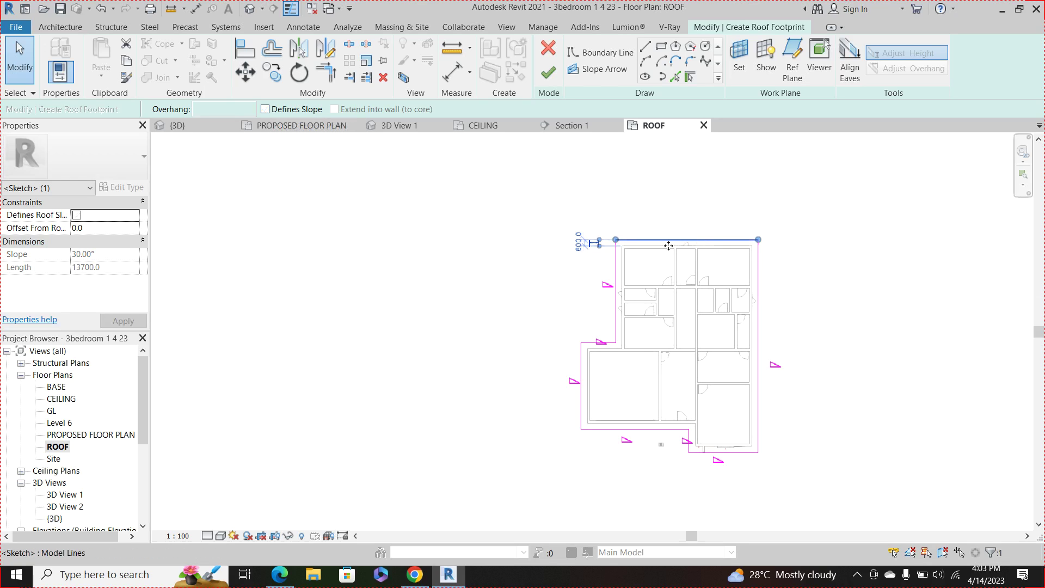
{"action": "left_click", "coordinate": [511, 195]}
{"action": "left_click_drag", "start_coordinate": [495, 189], "coordinate": [735, 496]}
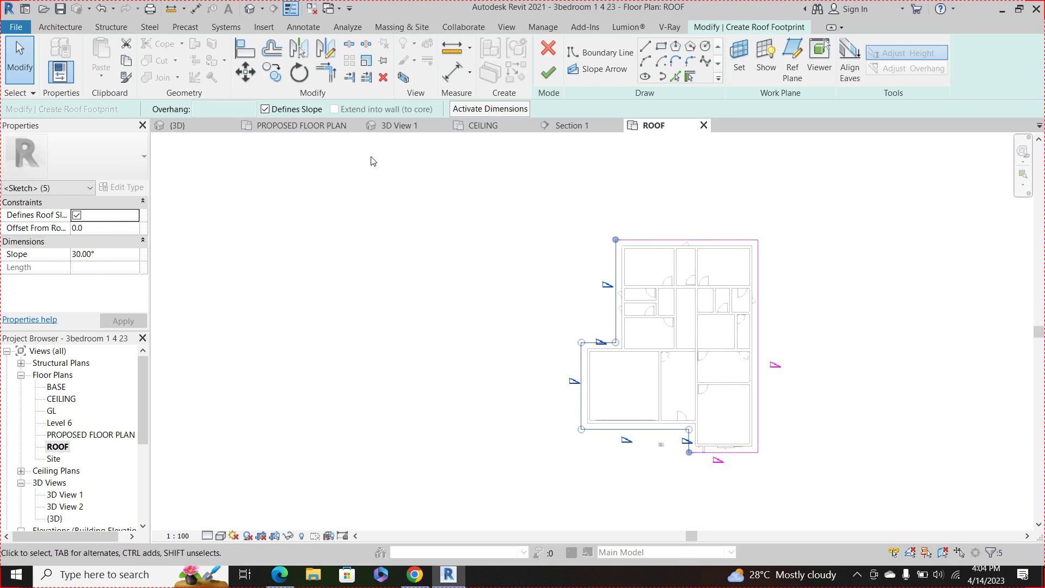
{"action": "left_click", "coordinate": [265, 110]}
{"action": "left_click", "coordinate": [725, 452]}
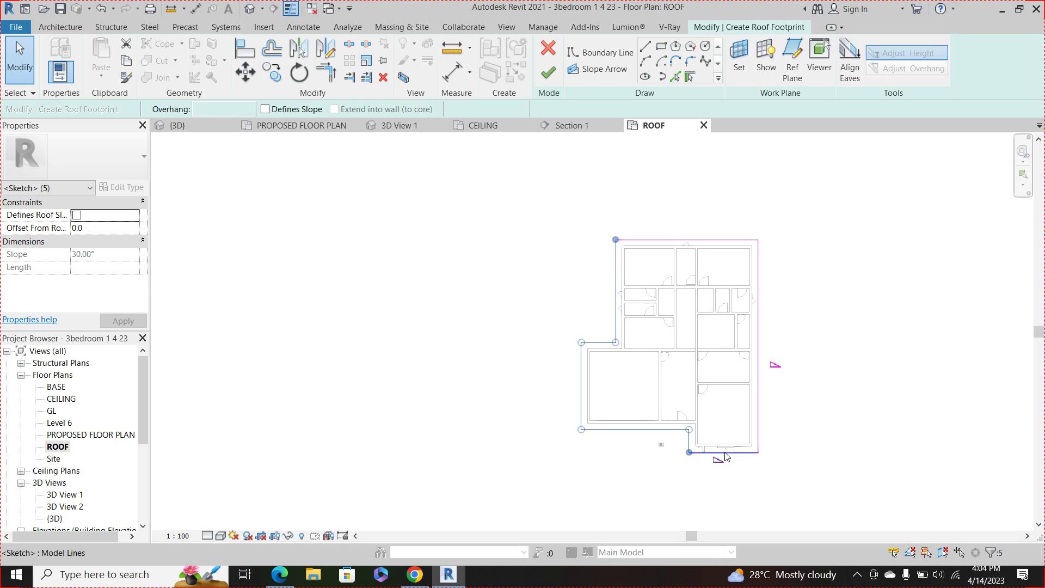
{"action": "left_click", "coordinate": [266, 110]}
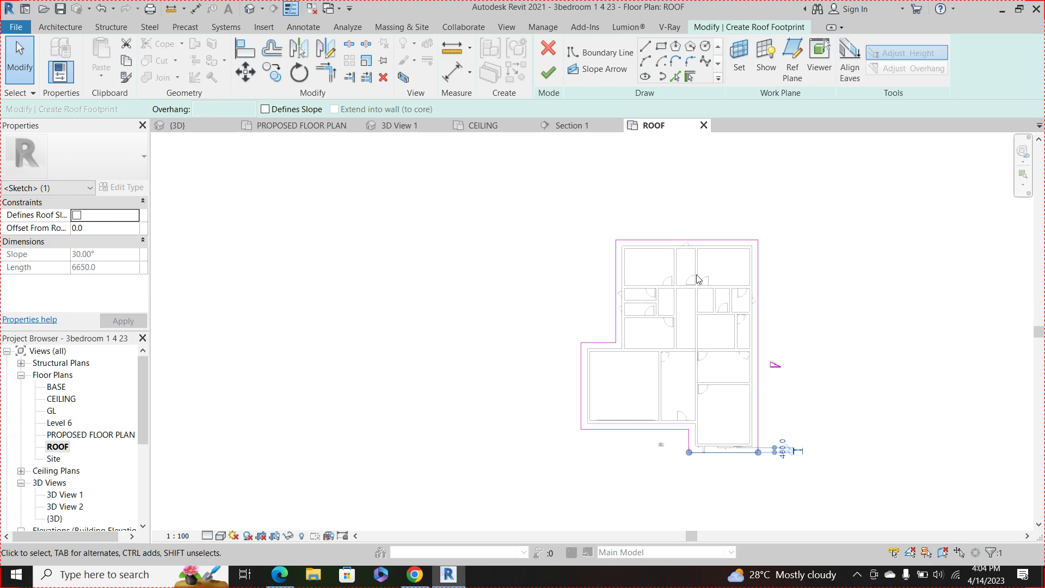
{"action": "left_click", "coordinate": [549, 73]}
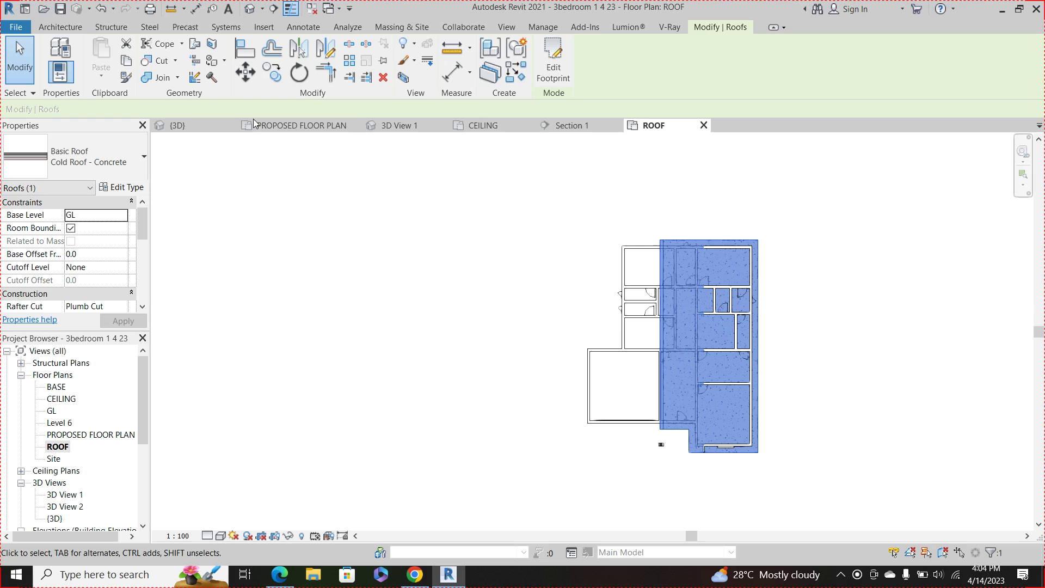
Step: View the new 30° Cold Roof - Concrete roof over the house in {3D}
{"action": "left_click", "coordinate": [182, 123]}
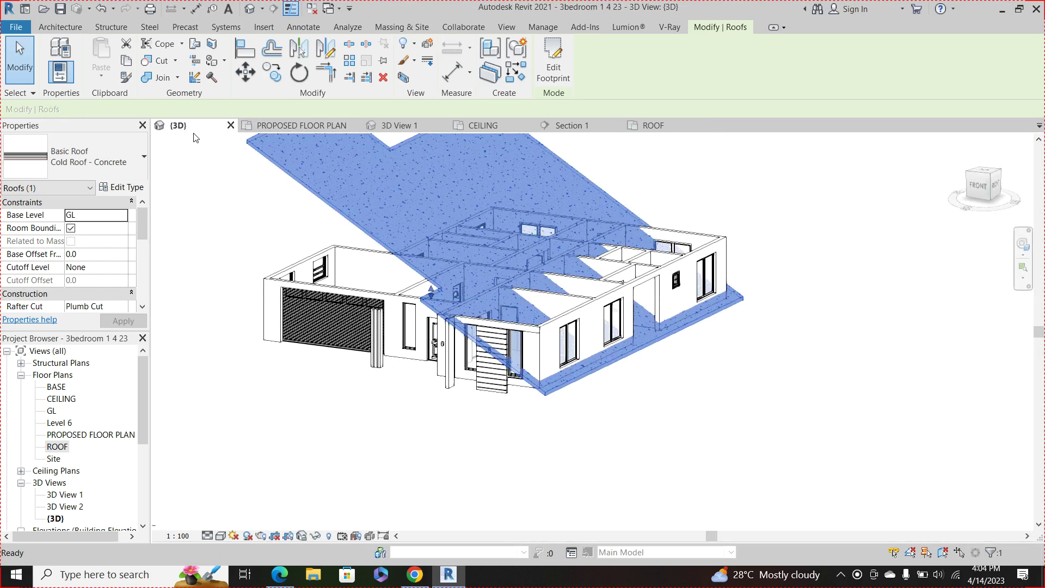
{"action": "scroll", "coordinate": [926, 474], "scroll_direction": "down", "scroll_amount": 2}
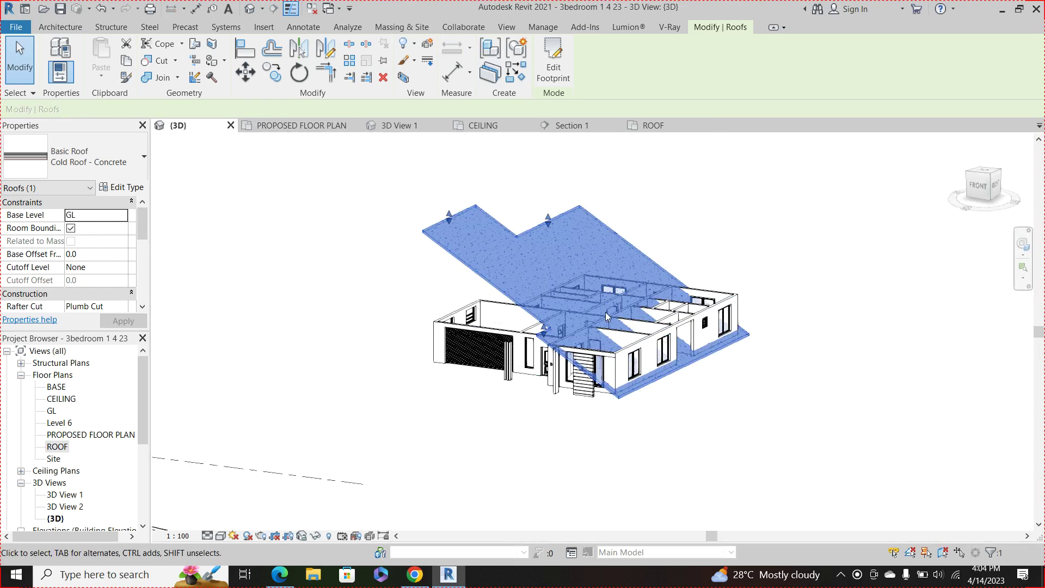
{"action": "scroll", "coordinate": [478, 264], "scroll_direction": "up", "scroll_amount": 2}
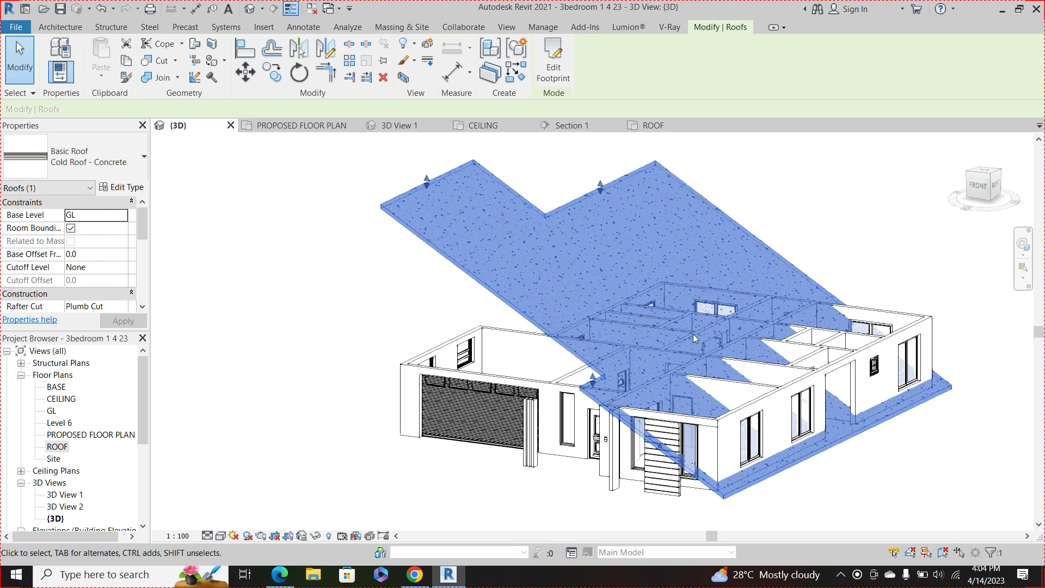
{"action": "scroll", "coordinate": [80, 275], "scroll_direction": "down", "scroll_amount": 2}
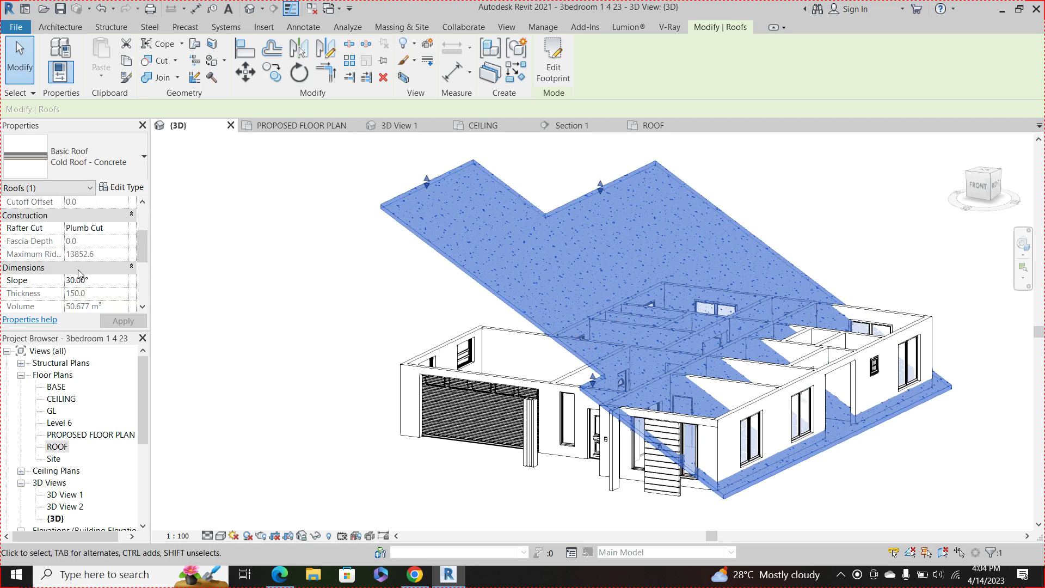
{"action": "scroll", "coordinate": [80, 275], "scroll_direction": "up", "scroll_amount": 1}
{"action": "scroll", "coordinate": [79, 273], "scroll_direction": "down", "scroll_amount": 1}
{"action": "scroll", "coordinate": [80, 272], "scroll_direction": "down", "scroll_amount": 3}
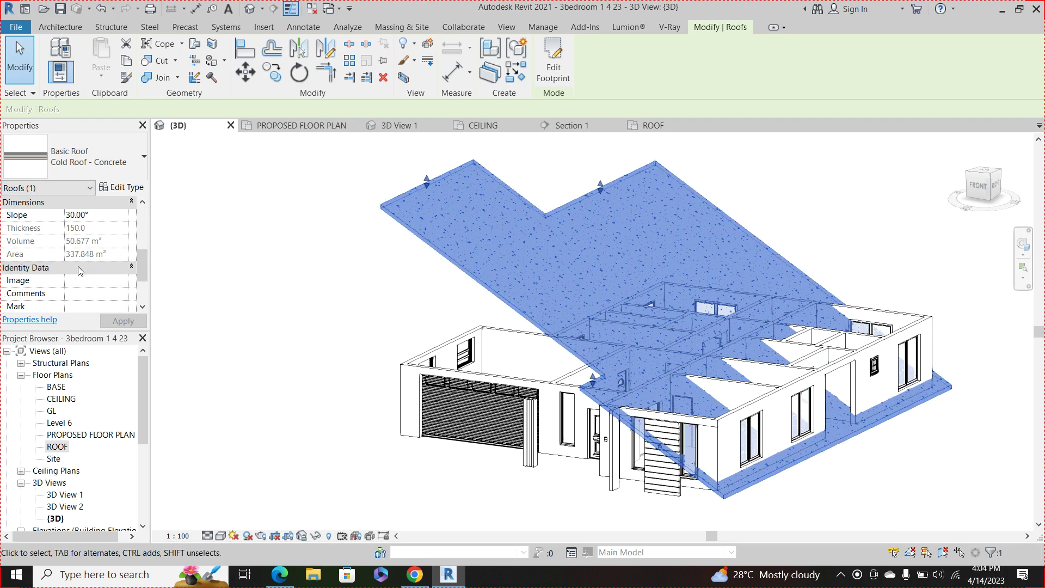
{"action": "scroll", "coordinate": [80, 265], "scroll_direction": "up", "scroll_amount": 1}
Step: Set the roof's Slope to 6° in Properties and apply it
{"action": "left_click", "coordinate": [83, 254]}
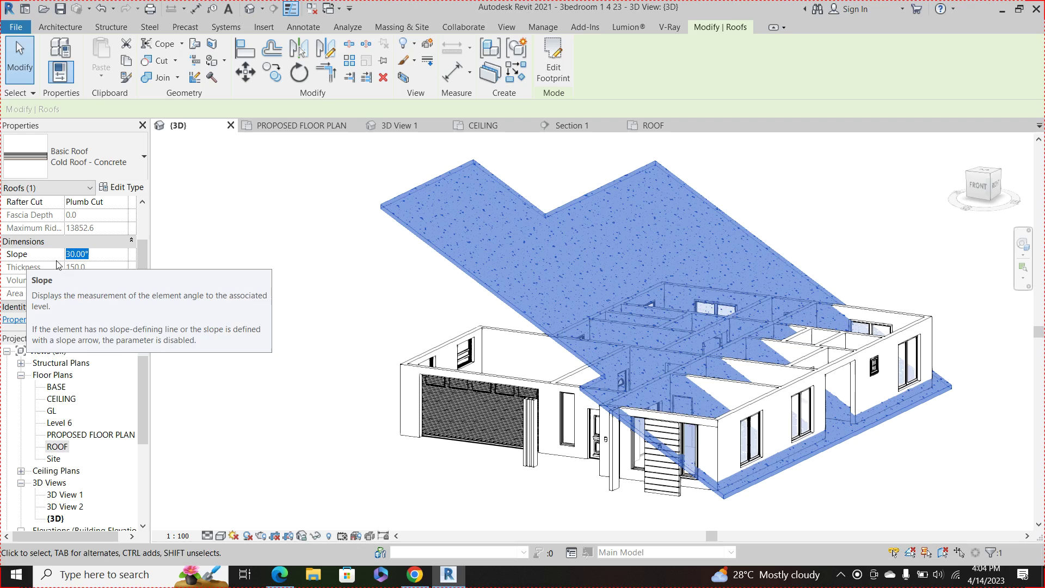
{"action": "type", "text": "6"}
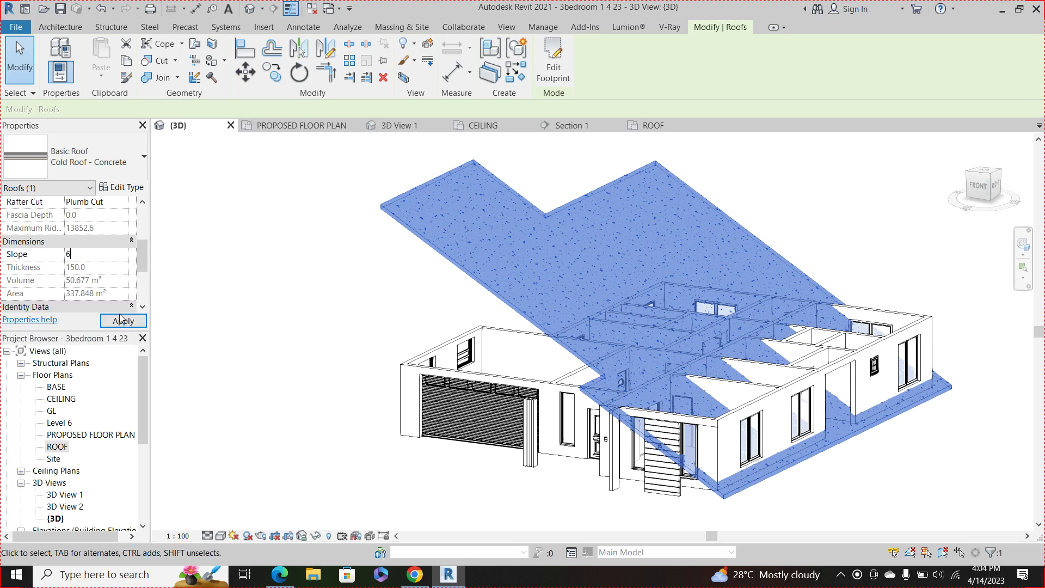
{"action": "left_click", "coordinate": [121, 321]}
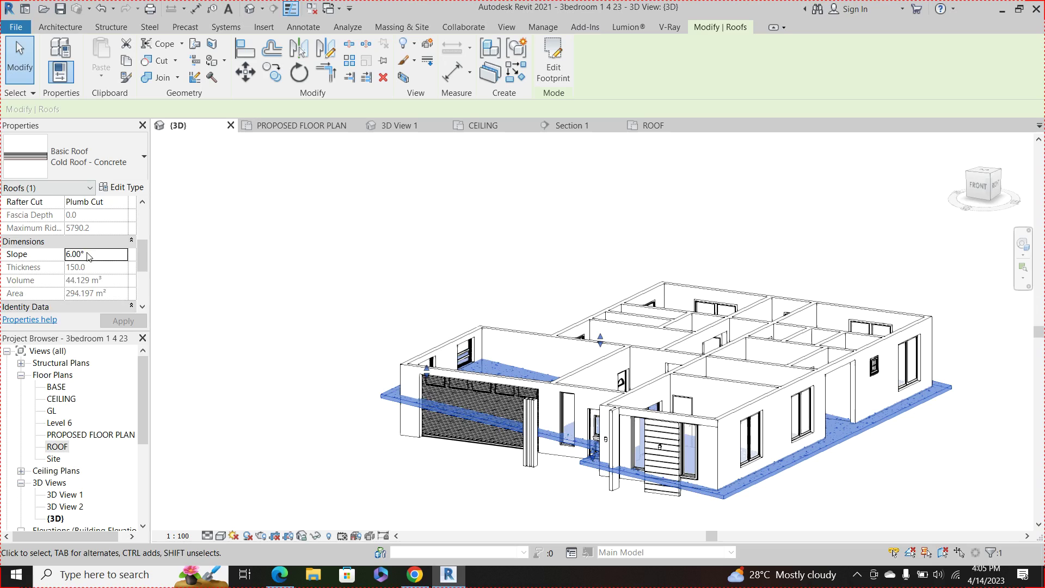
Step: Change the roof's Base Level from GL to ROOF, then orbit to check it spans the house
{"action": "scroll", "coordinate": [92, 257], "scroll_direction": "up", "scroll_amount": 3}
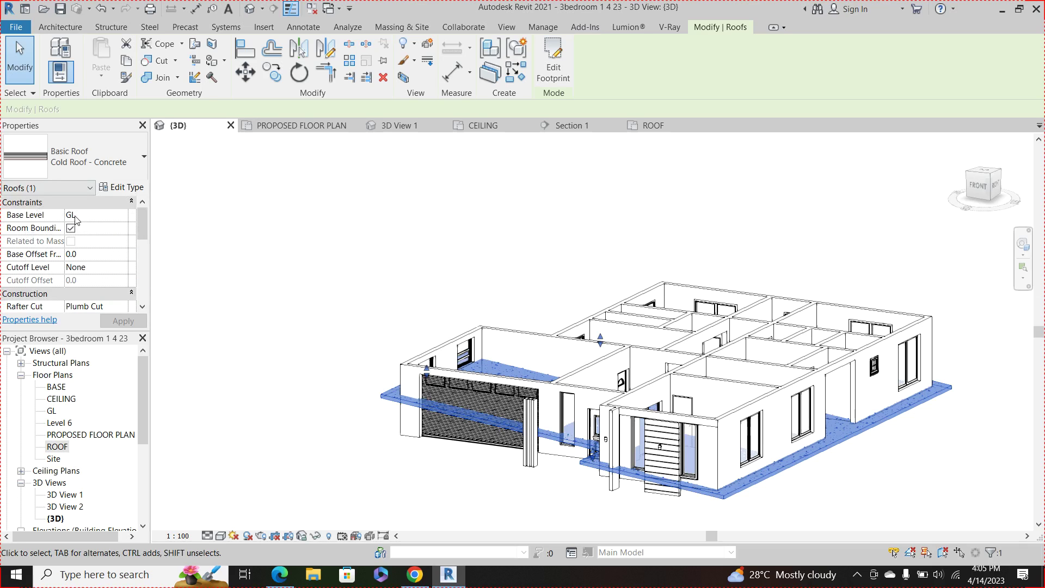
{"action": "left_click", "coordinate": [122, 217]}
{"action": "left_click", "coordinate": [122, 217]}
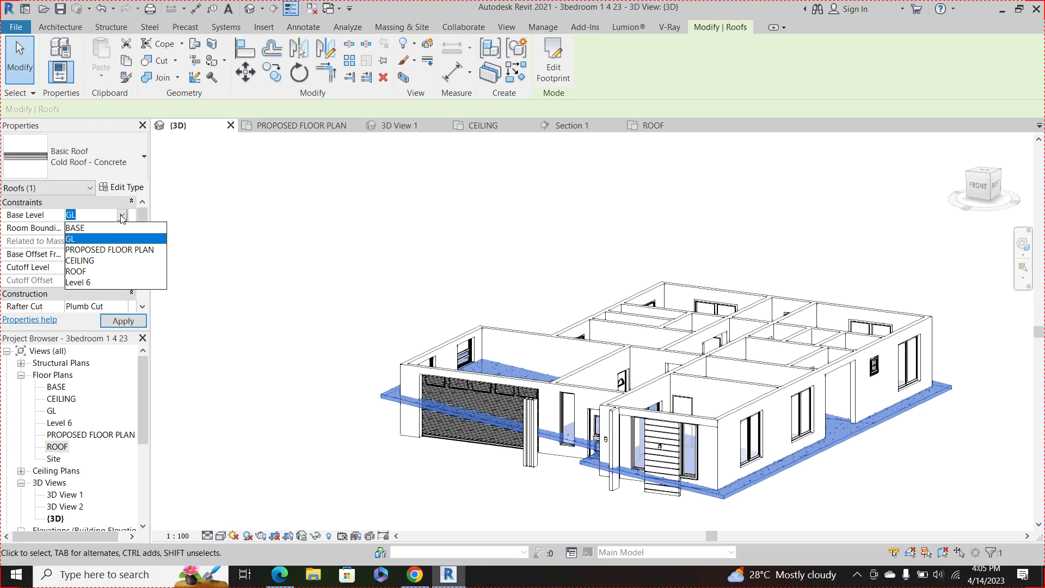
{"action": "left_click", "coordinate": [76, 271]}
{"action": "left_click", "coordinate": [123, 324]}
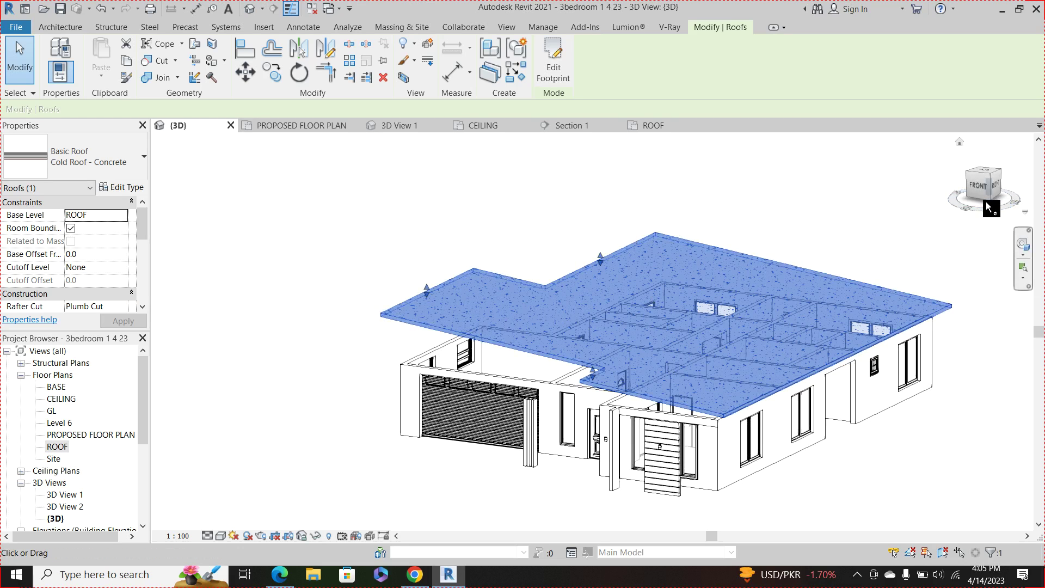
{"action": "left_click_drag", "start_coordinate": [987, 193], "coordinate": [1020, 186]}
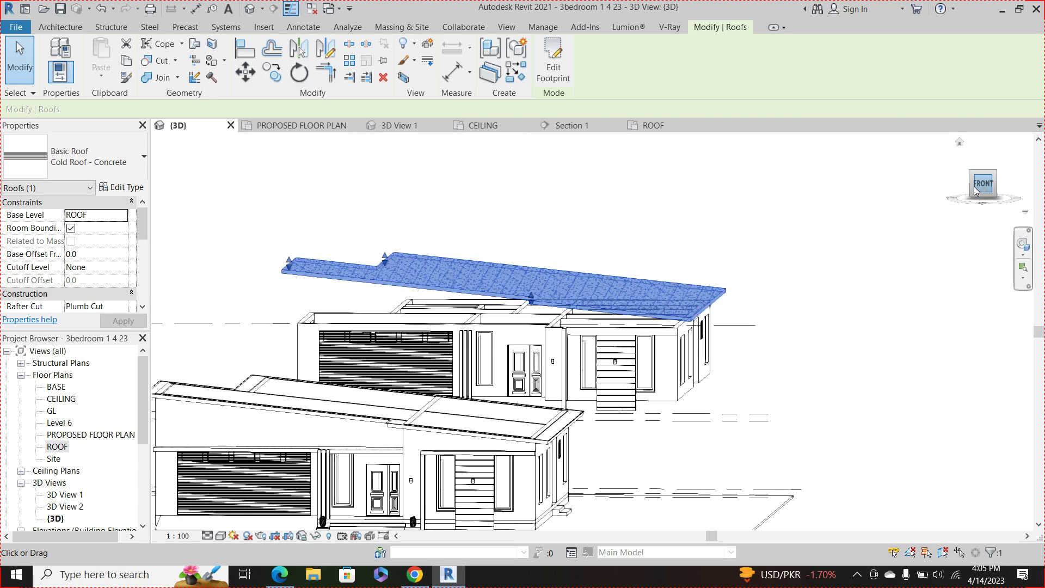
{"action": "left_click_drag", "start_coordinate": [974, 187], "coordinate": [978, 194]}
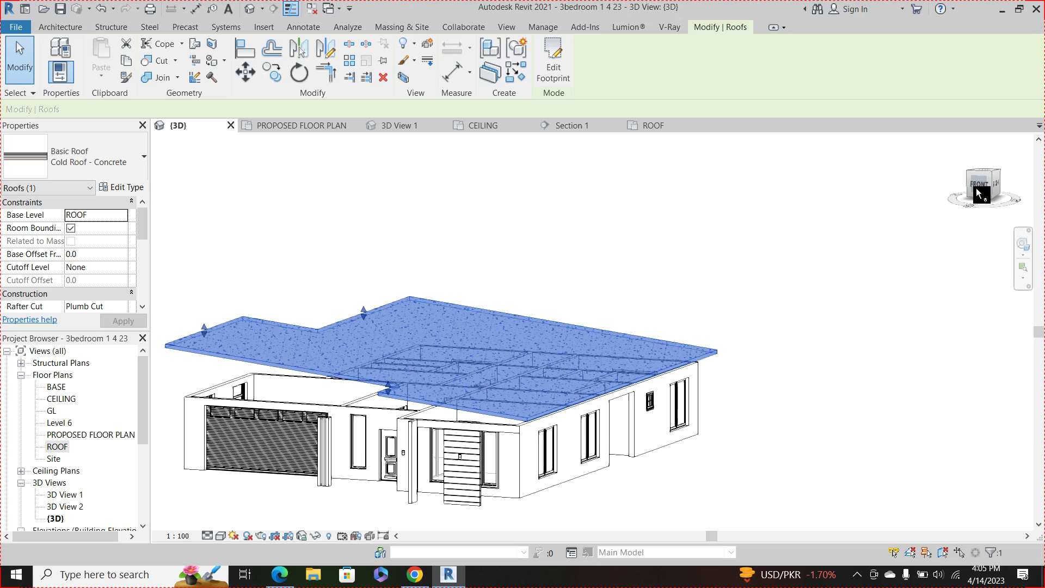
{"action": "scroll", "coordinate": [635, 258], "scroll_direction": "down", "scroll_amount": 2}
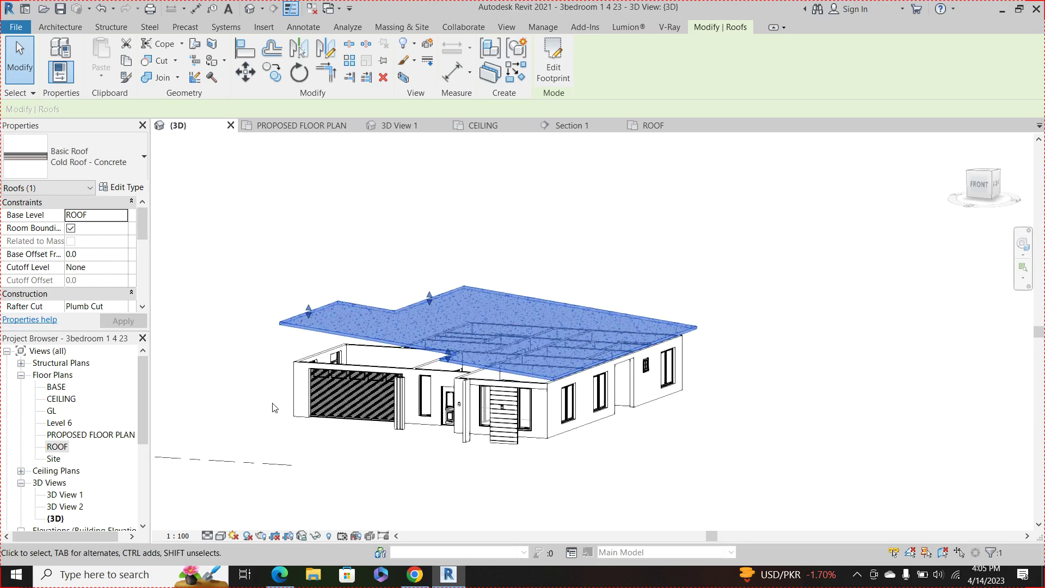
{"action": "scroll", "coordinate": [274, 407], "scroll_direction": "up", "scroll_amount": 2}
{"action": "key", "text": "Escape"}
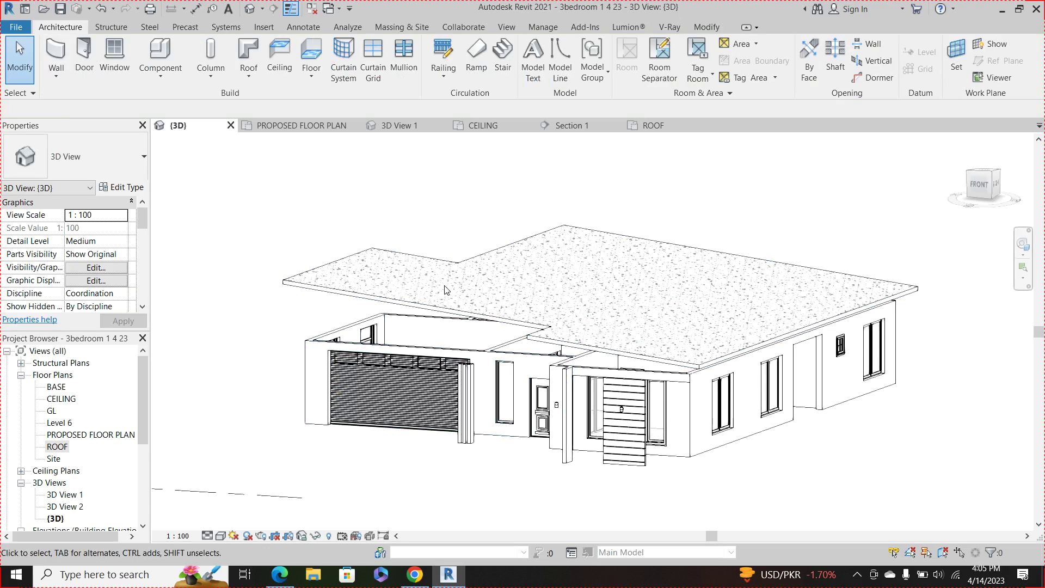
{"action": "left_click", "coordinate": [417, 302]}
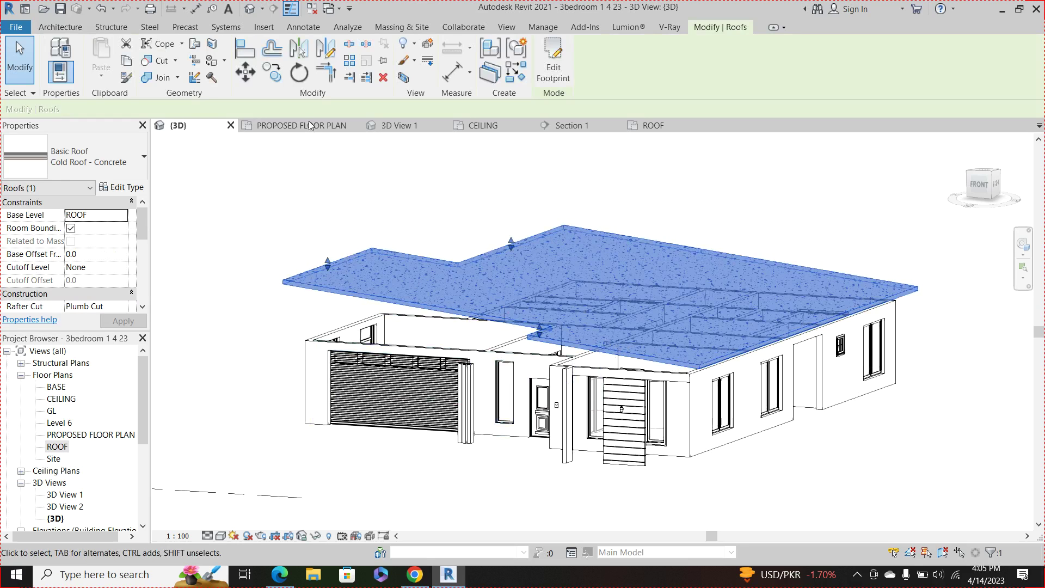
{"action": "left_click", "coordinate": [41, 28]}
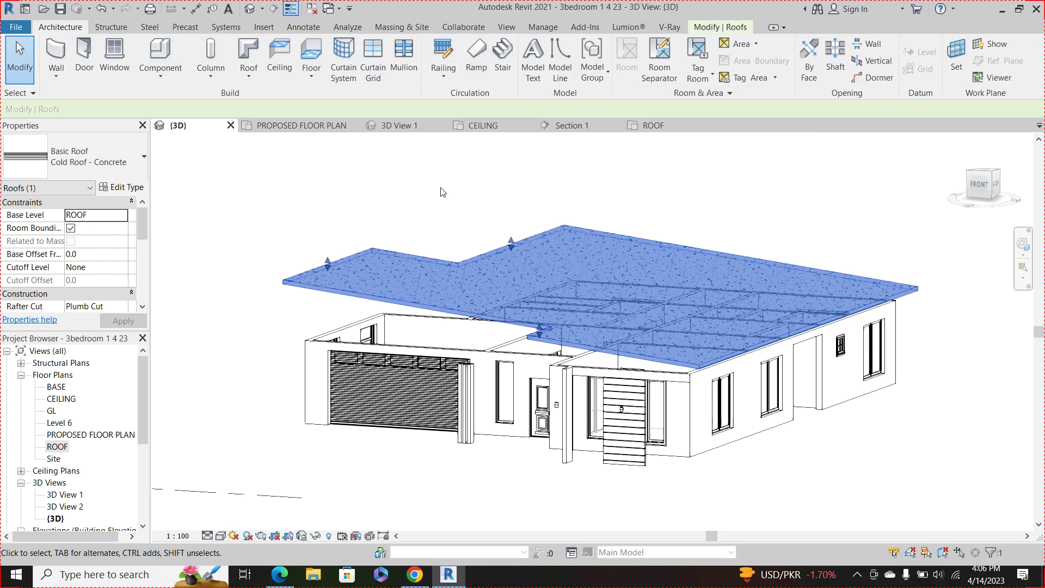
Step: Select the garage front wall and drag its top upward toward the roof
{"action": "key", "text": "Escape"}
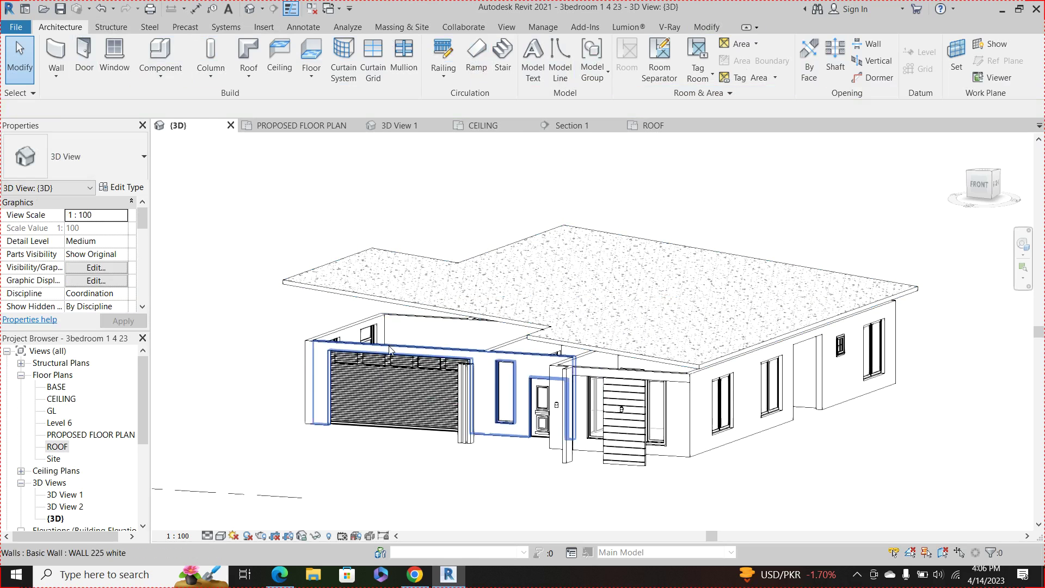
{"action": "left_click", "coordinate": [392, 347]}
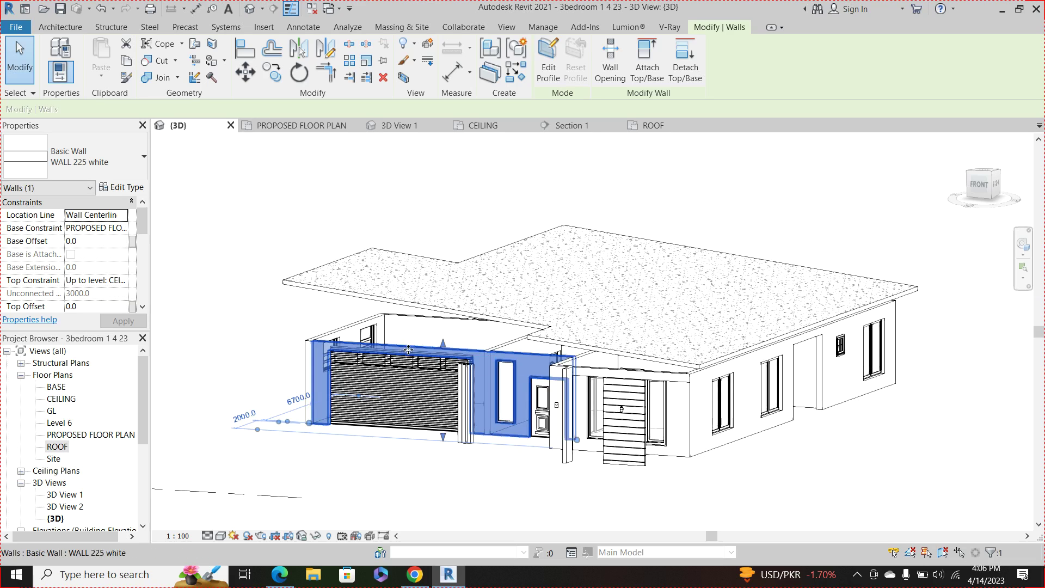
{"action": "left_click_drag", "start_coordinate": [442, 339], "coordinate": [447, 324]}
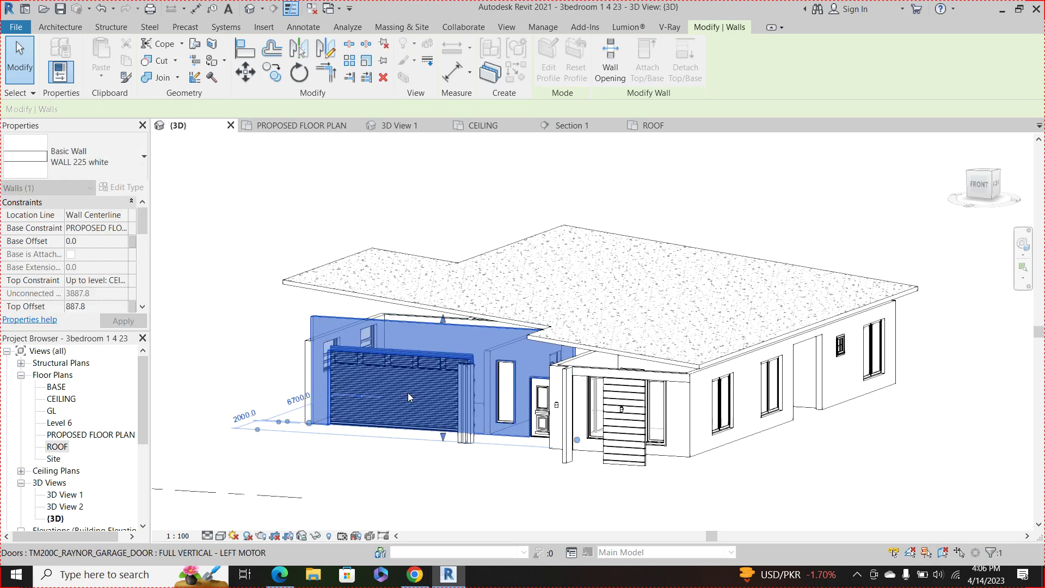
{"action": "key", "text": "Escape"}
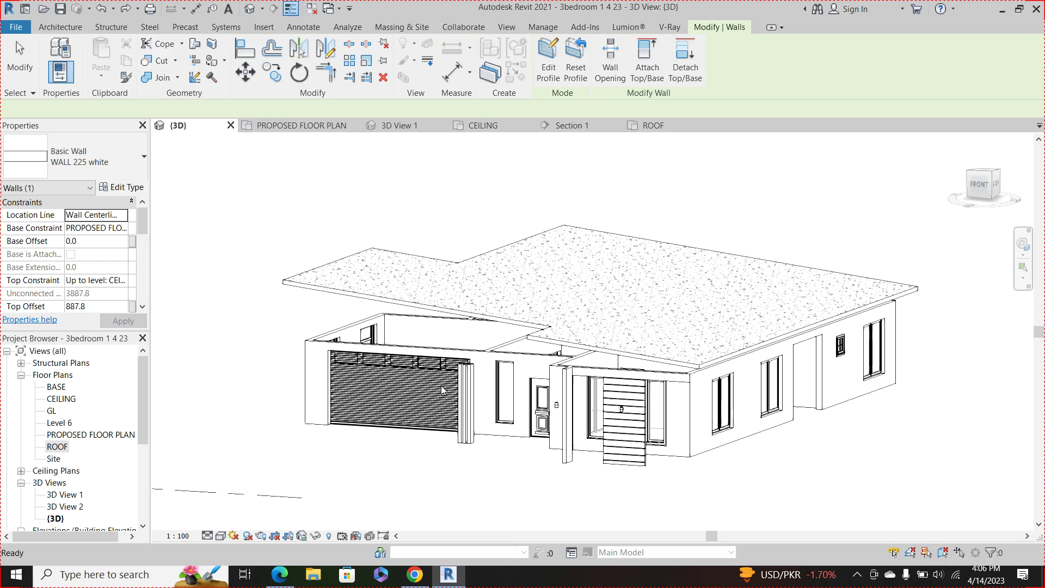
Step: Select the wall above the garage, another garage wall, the upper-left wall, and both entrance walls
{"action": "left_click", "coordinate": [393, 324]}
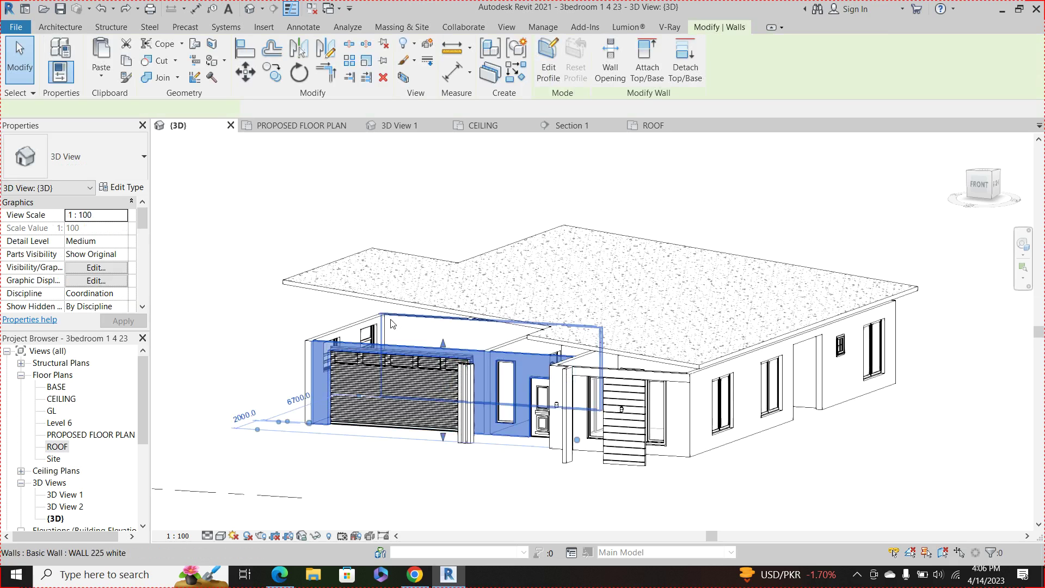
{"action": "scroll", "coordinate": [395, 316], "scroll_direction": "up", "scroll_amount": 2}
{"action": "left_click", "coordinate": [327, 329], "text": "ctrl"}
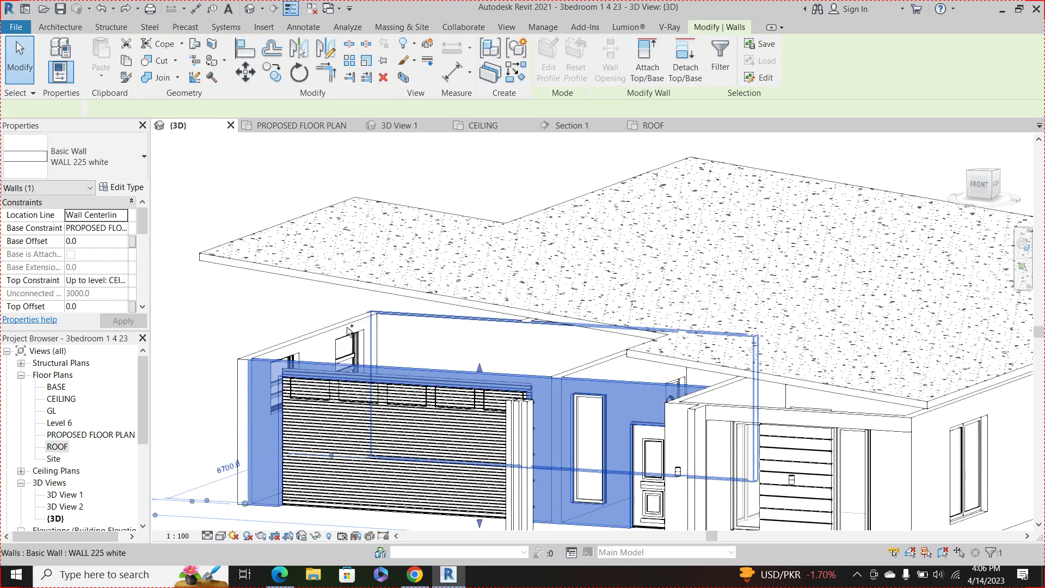
{"action": "left_click", "coordinate": [329, 327], "text": "ctrl"}
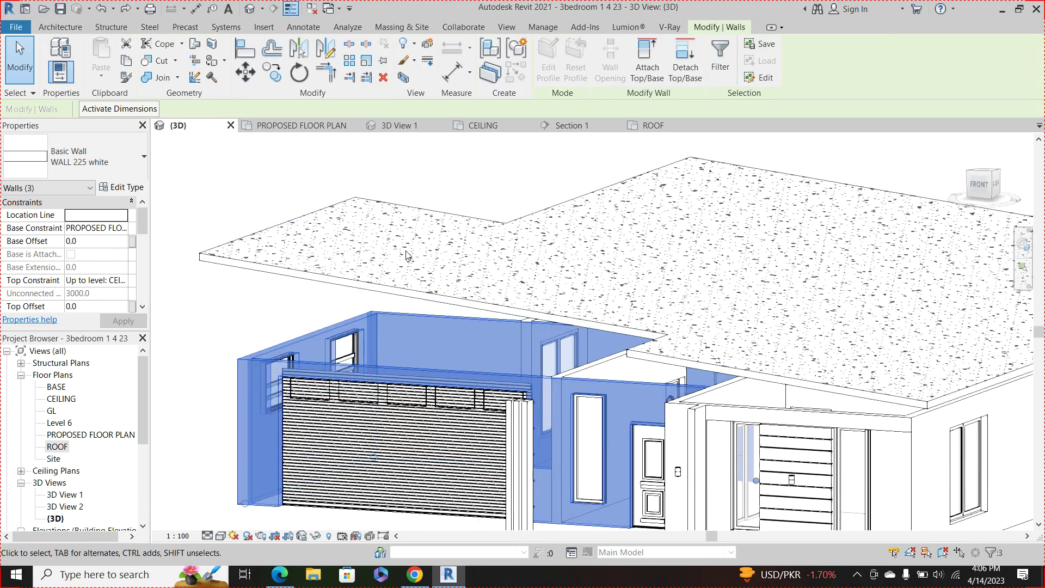
{"action": "scroll", "coordinate": [416, 307], "scroll_direction": "down", "scroll_amount": 2}
{"action": "scroll", "coordinate": [570, 348], "scroll_direction": "up", "scroll_amount": 5}
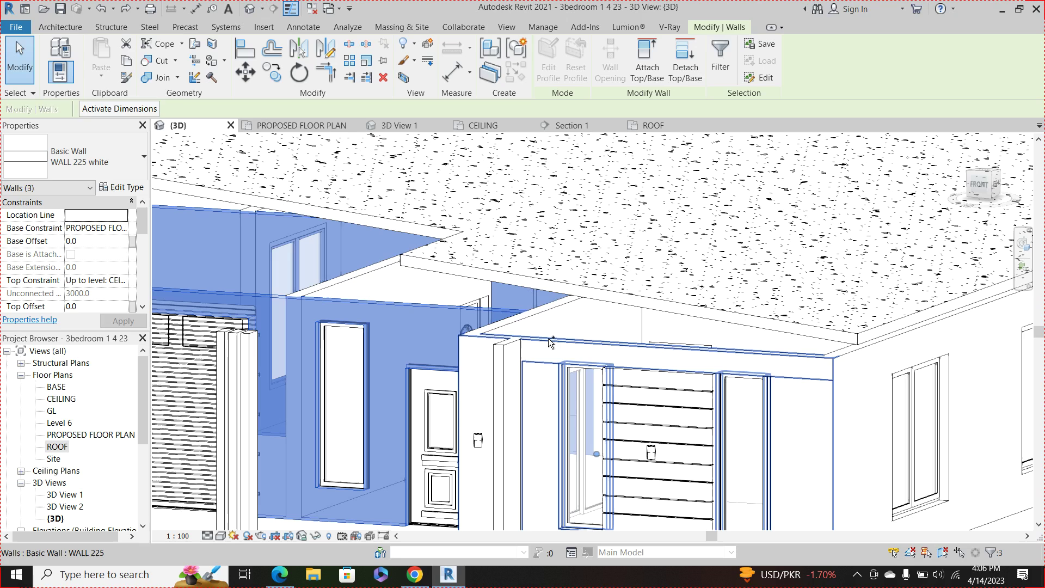
{"action": "left_click", "coordinate": [508, 333], "text": "ctrl"}
{"action": "left_click", "coordinate": [509, 320], "text": "ctrl"}
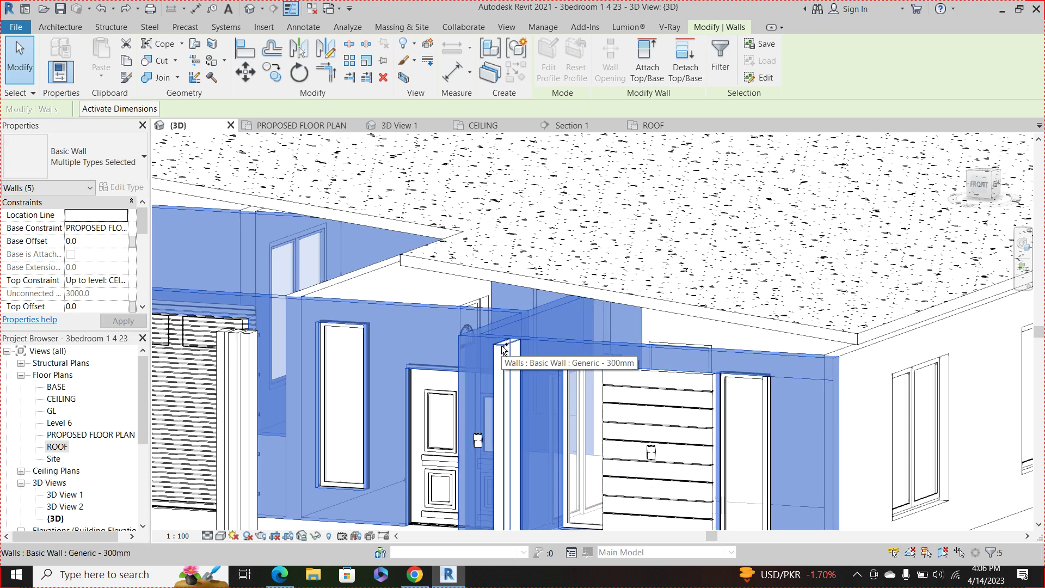
{"action": "scroll", "coordinate": [495, 366], "scroll_direction": "down", "scroll_amount": 5}
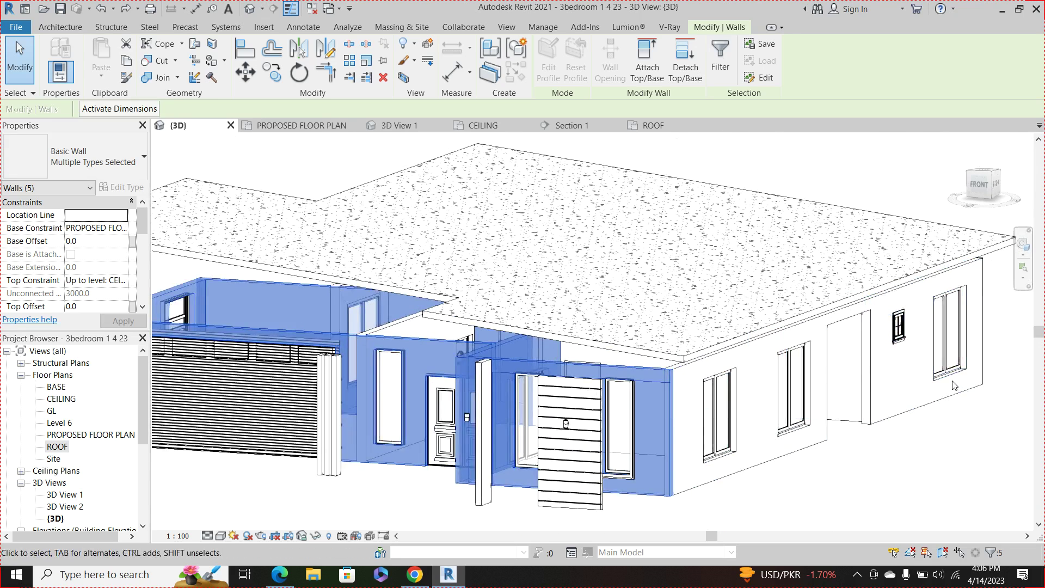
{"action": "scroll", "coordinate": [690, 367], "scroll_direction": "up", "scroll_amount": 5}
Step: Add the right-hand, right-door, far-right and rear walls, bringing the selection to Walls (10)
{"action": "left_click", "coordinate": [571, 356], "text": "ctrl"}
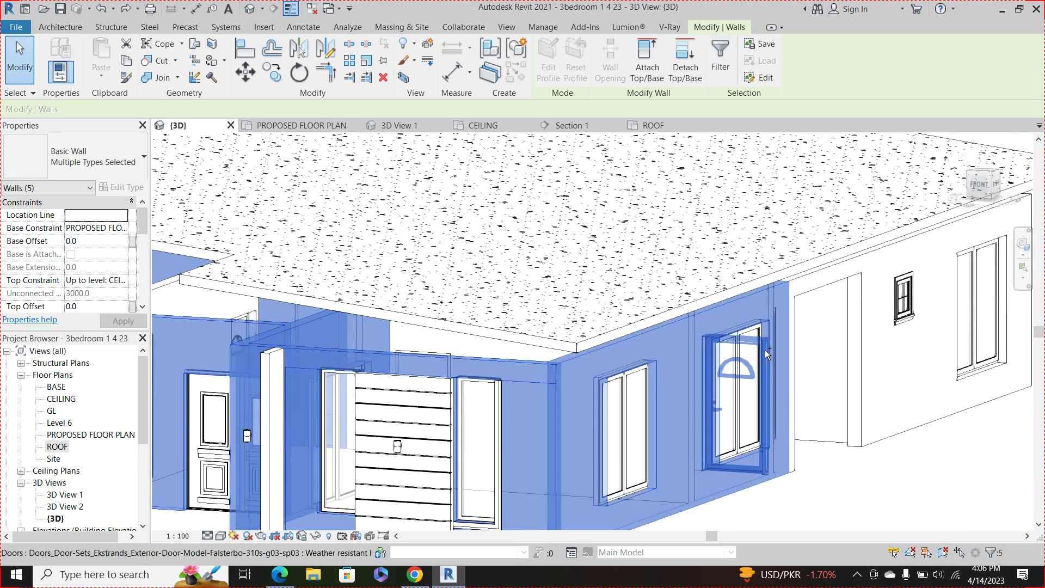
{"action": "left_click", "coordinate": [832, 285], "text": "ctrl"}
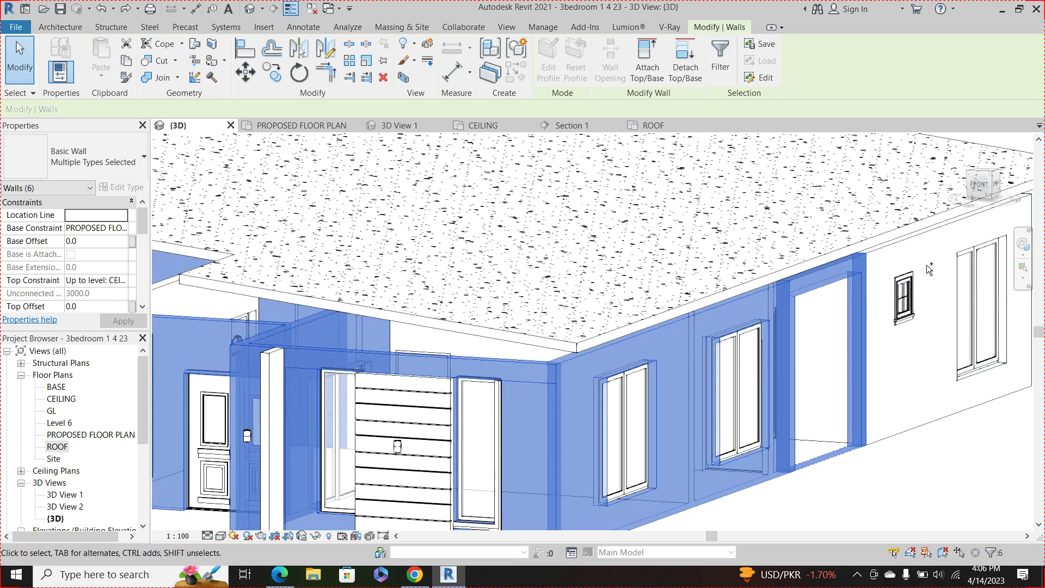
{"action": "left_click", "coordinate": [907, 238], "text": "ctrl"}
{"action": "scroll", "coordinate": [427, 266], "scroll_direction": "down", "scroll_amount": 4}
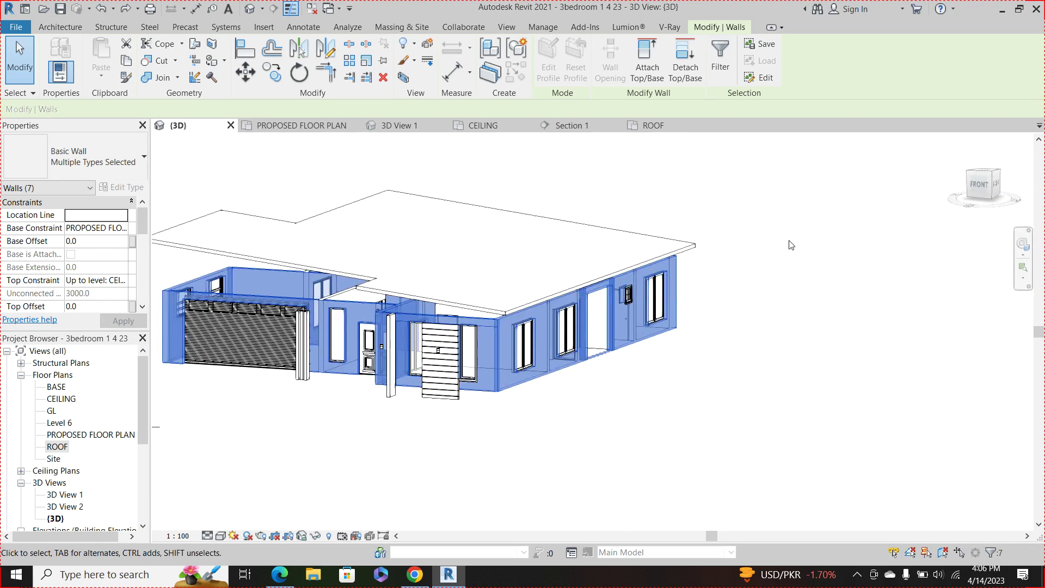
{"action": "left_click", "coordinate": [1019, 195]}
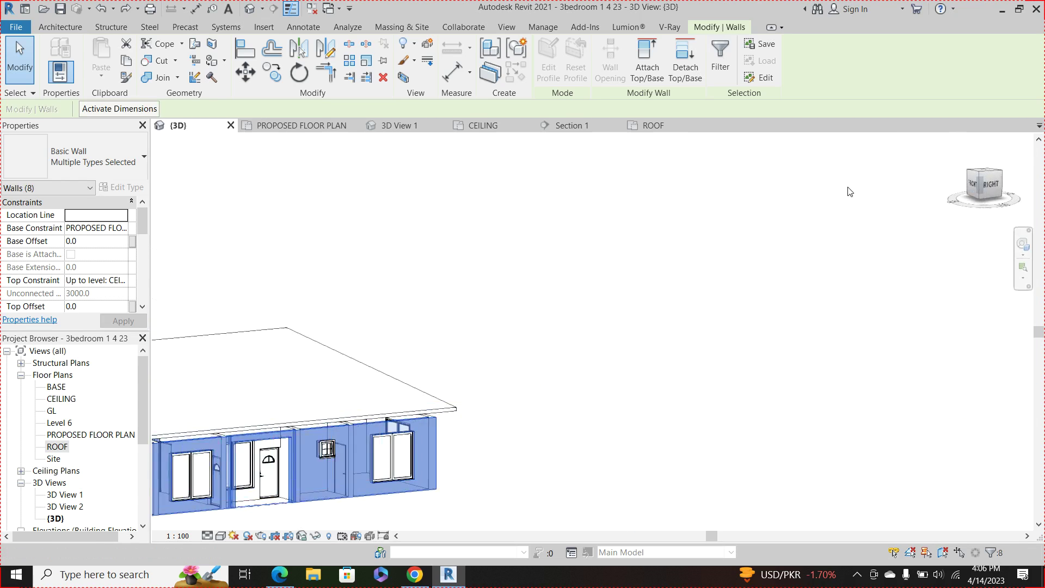
{"action": "scroll", "coordinate": [763, 302], "scroll_direction": "down", "scroll_amount": 3}
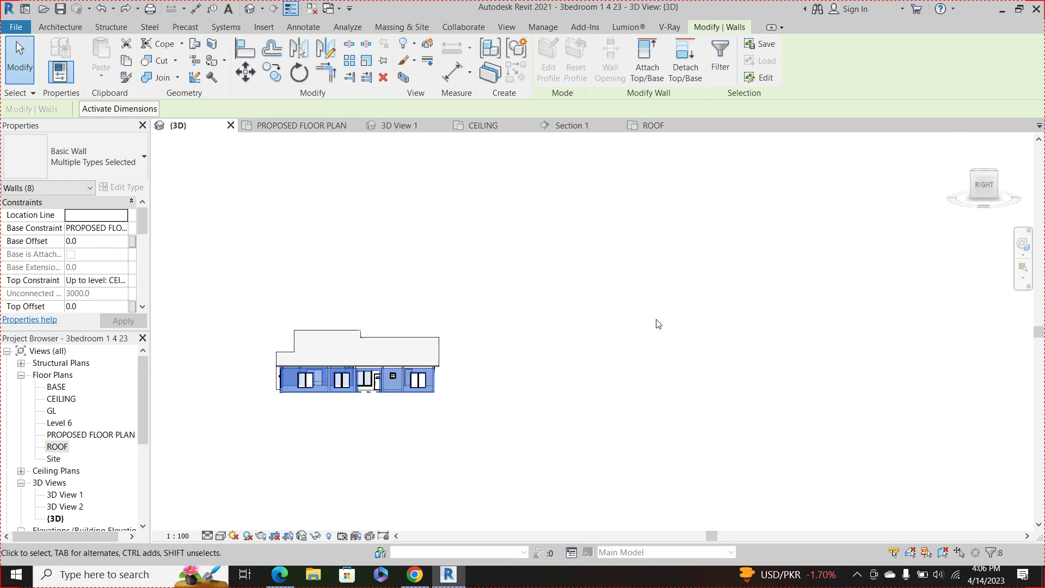
{"action": "scroll", "coordinate": [252, 373], "scroll_direction": "up", "scroll_amount": 5}
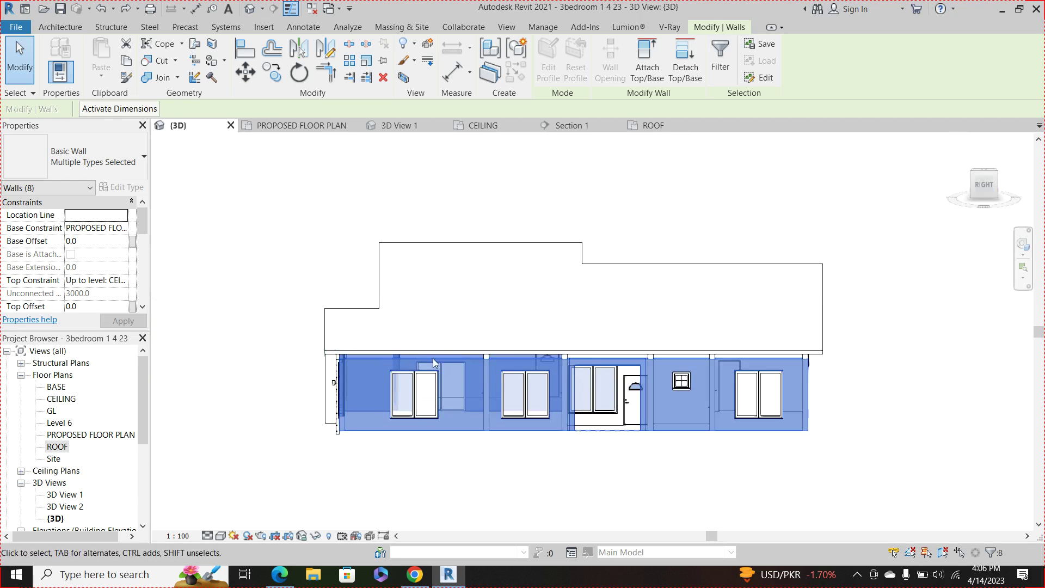
{"action": "left_click", "coordinate": [977, 189]}
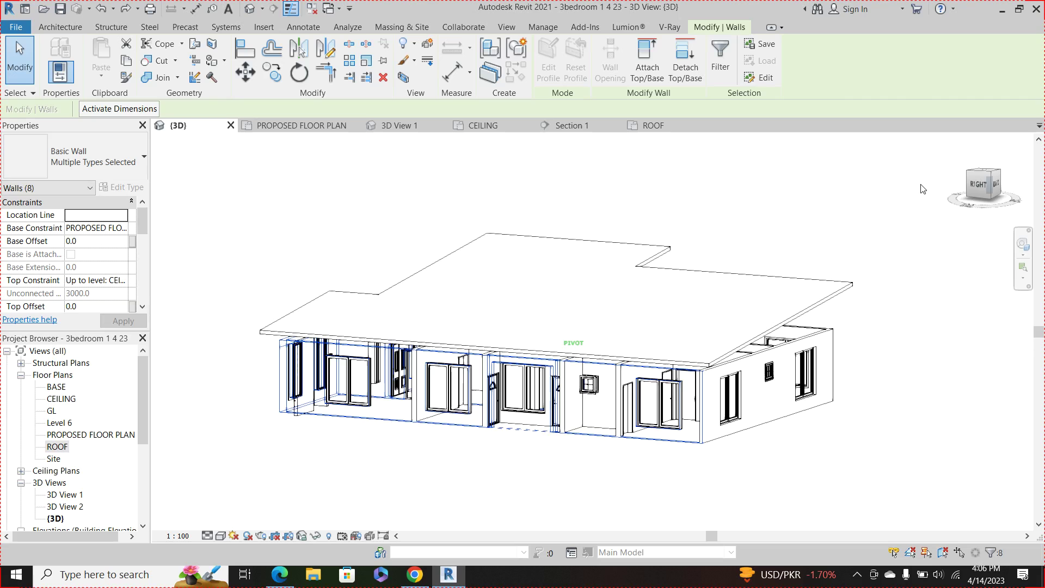
{"action": "scroll", "coordinate": [833, 340], "scroll_direction": "up", "scroll_amount": 3}
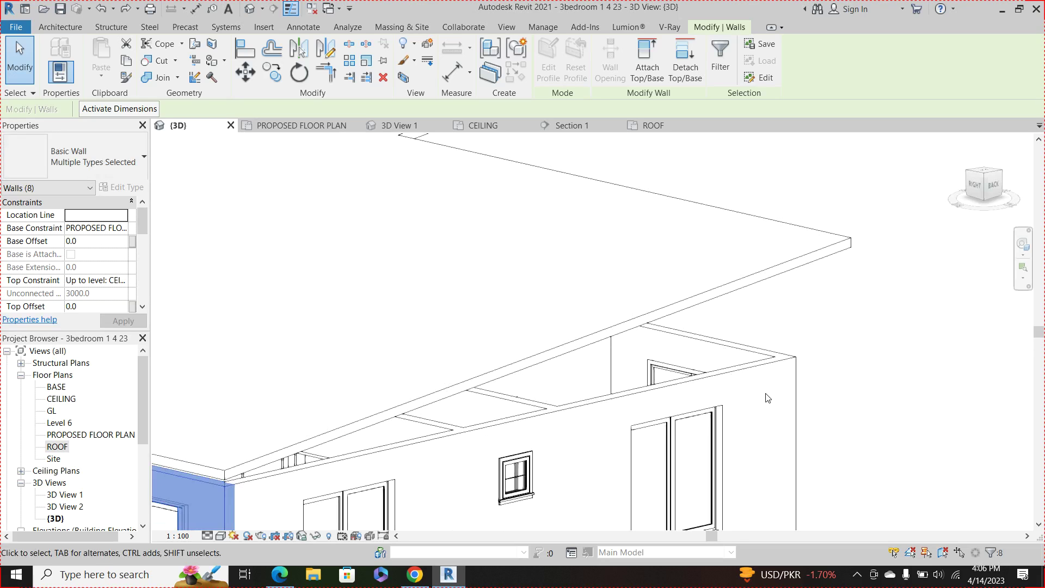
{"action": "left_click", "coordinate": [772, 363], "text": "ctrl"}
{"action": "scroll", "coordinate": [772, 363], "scroll_direction": "down", "scroll_amount": 2}
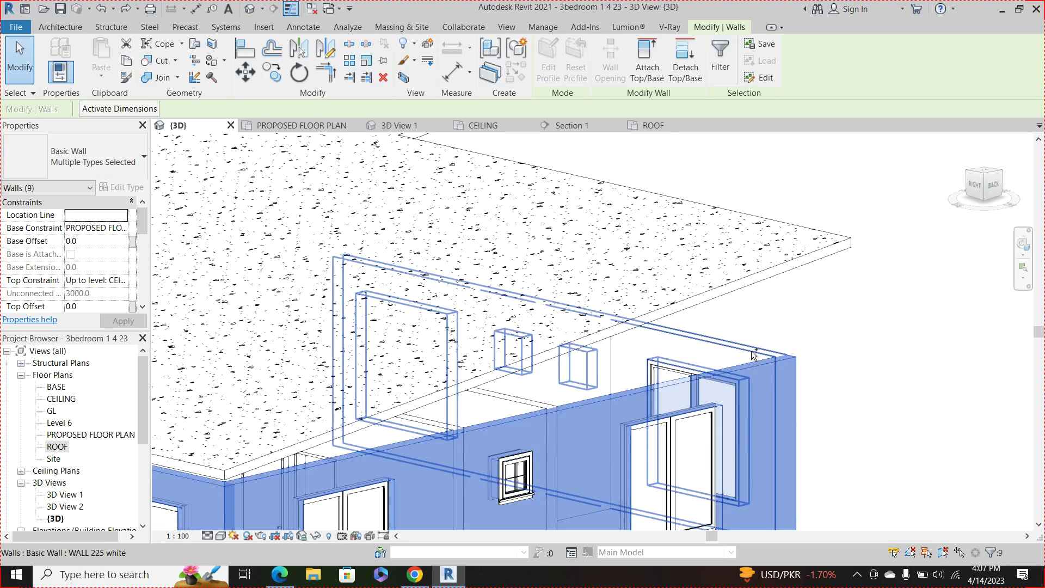
{"action": "scroll", "coordinate": [798, 243], "scroll_direction": "down", "scroll_amount": 2}
{"action": "scroll", "coordinate": [798, 244], "scroll_direction": "down", "scroll_amount": 4}
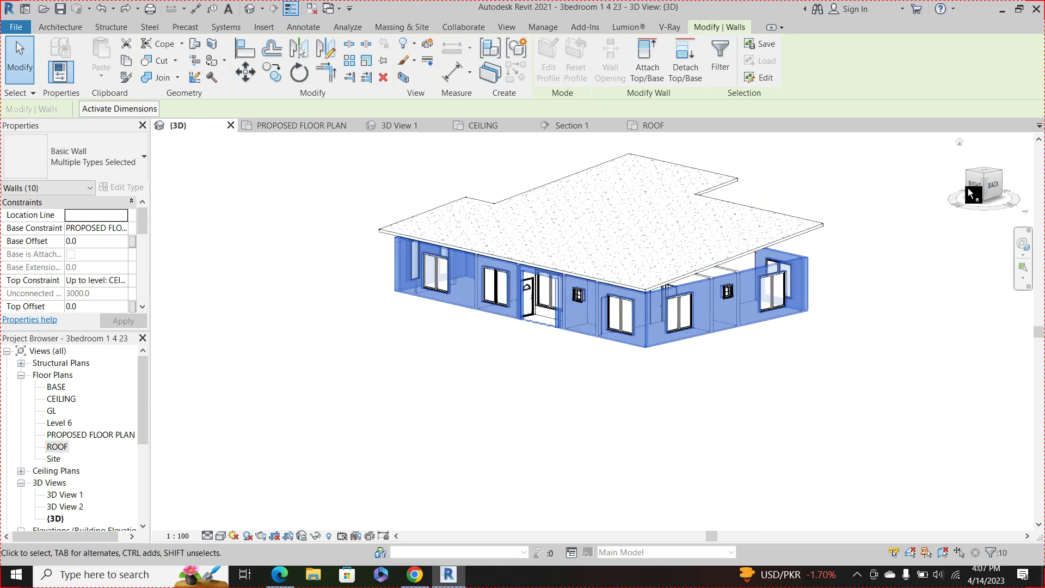
Step: Attach the tops of the ten selected walls to the Cold Roof - Concrete roof
{"action": "left_click_drag", "start_coordinate": [975, 188], "coordinate": [922, 194]}
{"action": "scroll", "coordinate": [922, 195], "scroll_direction": "up", "scroll_amount": 2}
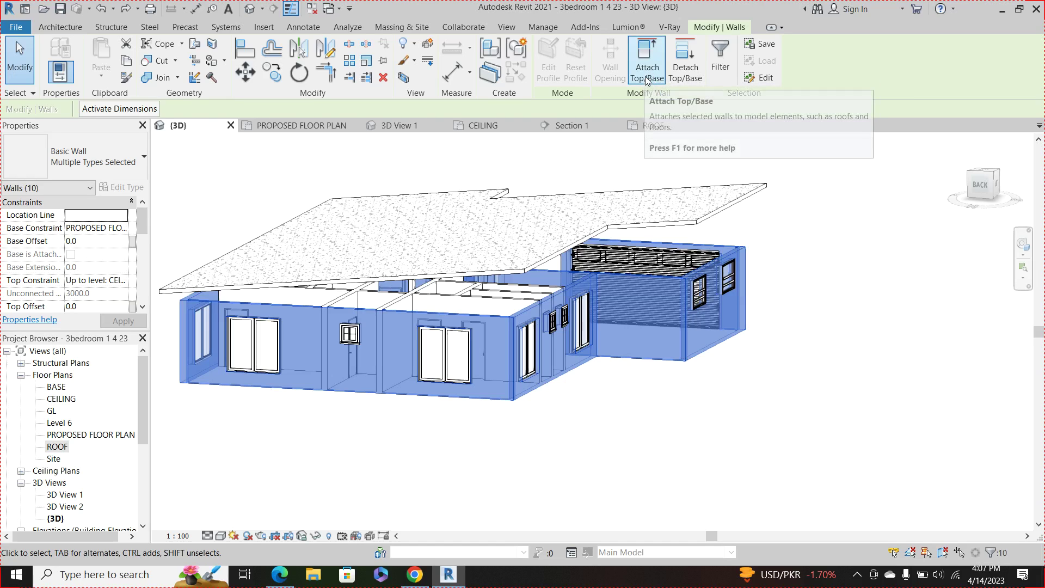
{"action": "left_click", "coordinate": [649, 71]}
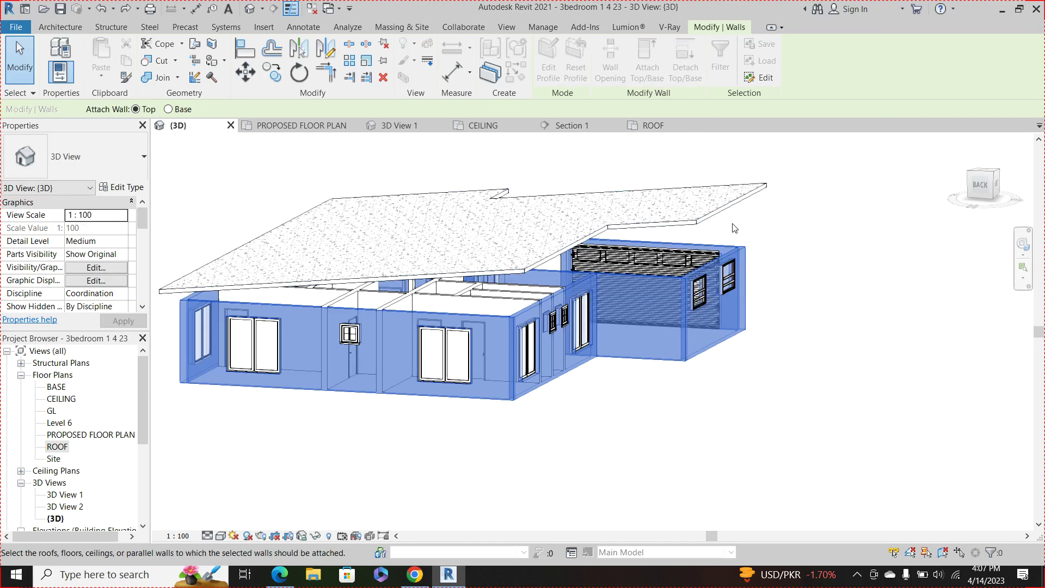
{"action": "scroll", "coordinate": [735, 217], "scroll_direction": "up", "scroll_amount": 4}
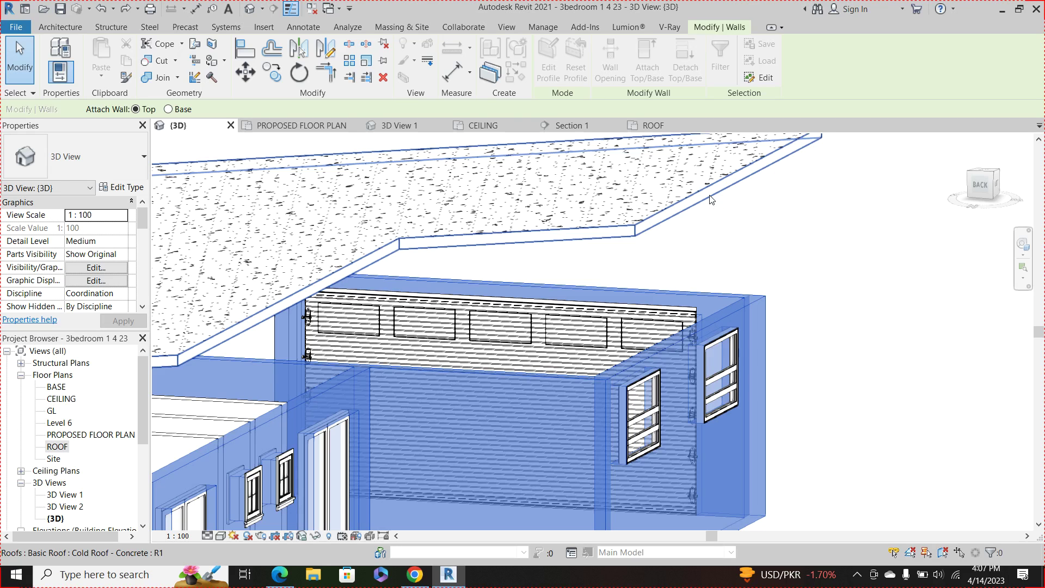
{"action": "left_click", "coordinate": [715, 218]}
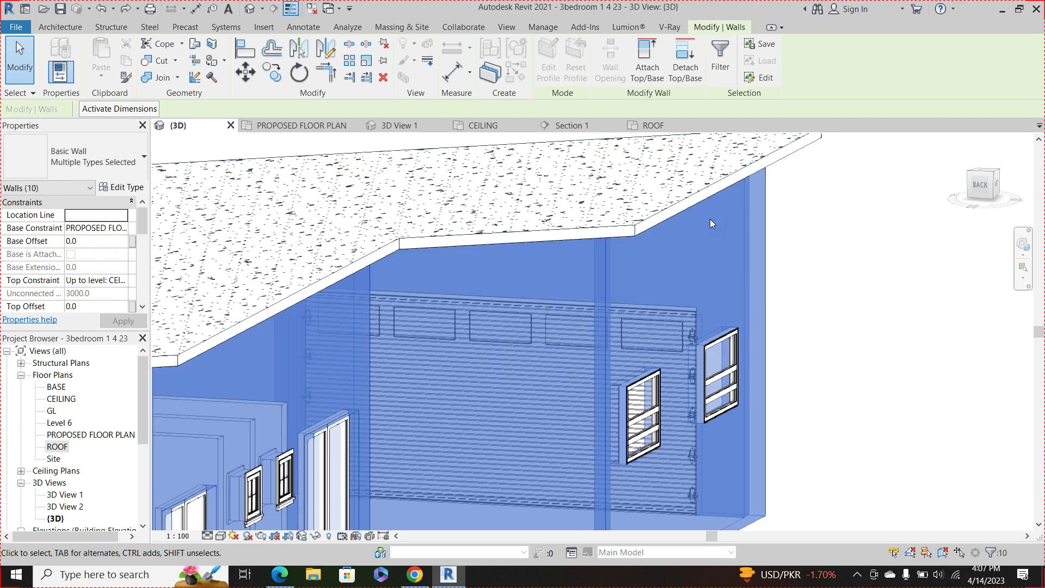
Step: Clear the wall selection and orbit the 3D view to confirm the walls reach the roof
{"action": "scroll", "coordinate": [716, 262], "scroll_direction": "down", "scroll_amount": 5}
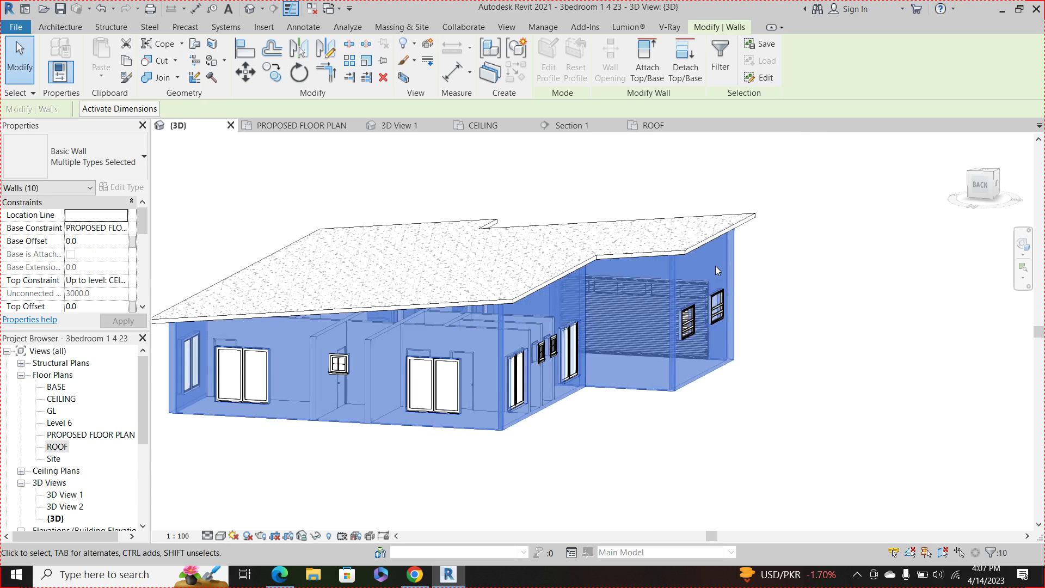
{"action": "key", "text": "Escape"}
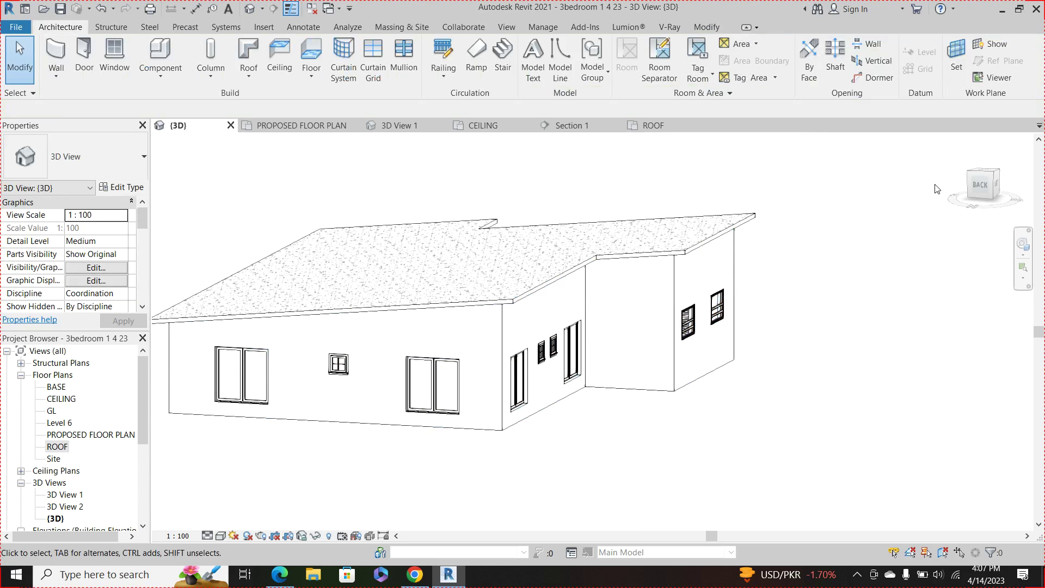
{"action": "mouse_move", "coordinate": [983, 191]}
{"action": "left_mouse_down"}
{"action": "mouse_move", "coordinate": [767, 205]}
{"action": "mouse_move", "coordinate": [733, 182]}
{"action": "mouse_move", "coordinate": [704, 184]}
{"action": "mouse_move", "coordinate": [700, 220]}
{"action": "left_mouse_up"}
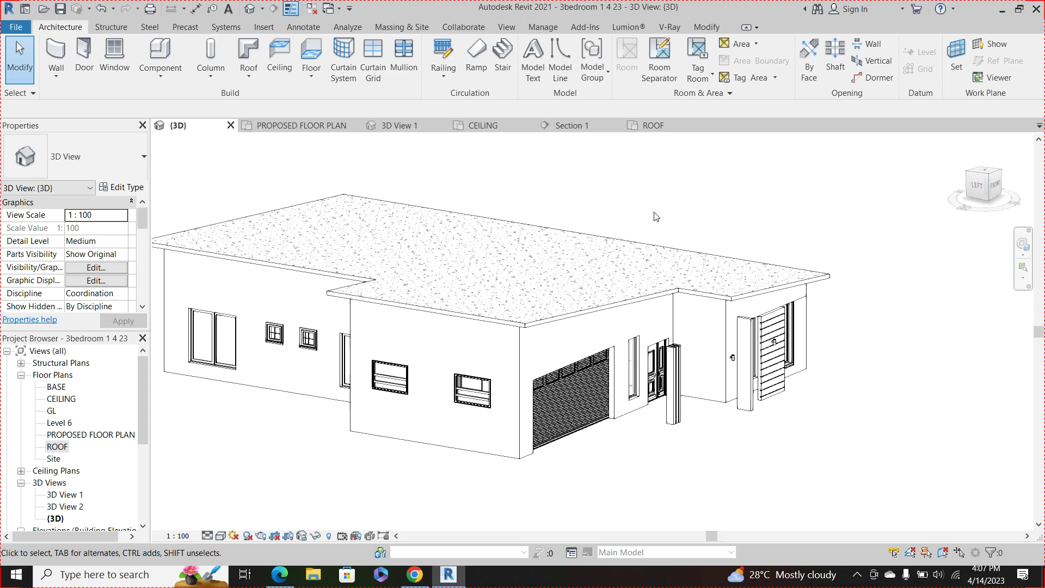
Step: Open the ROOF floor plan from the Project Browser and zoom in on the roof
{"action": "double_click", "coordinate": [55, 448]}
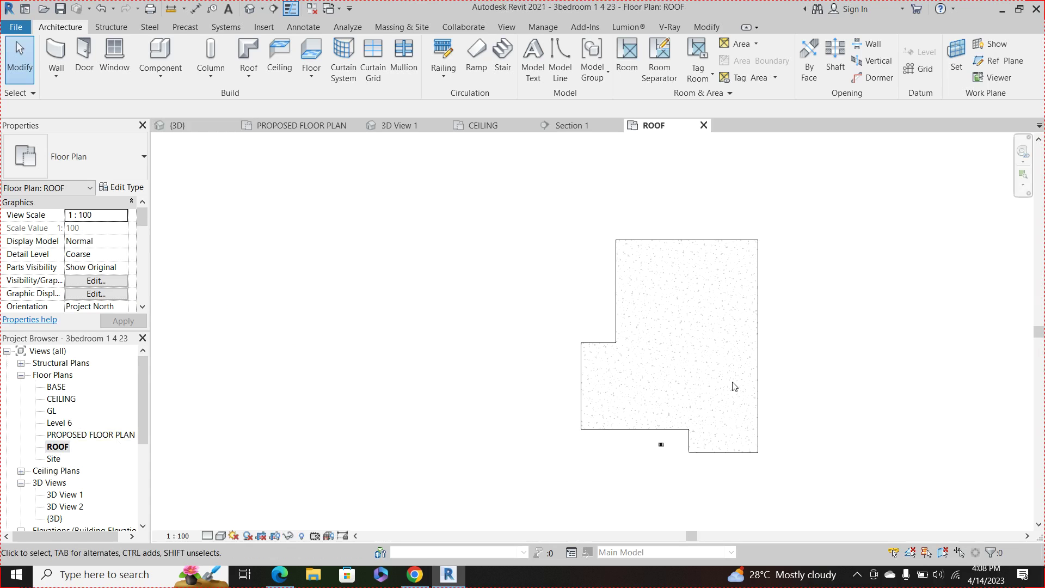
{"action": "scroll", "coordinate": [749, 362], "scroll_direction": "up", "scroll_amount": 2}
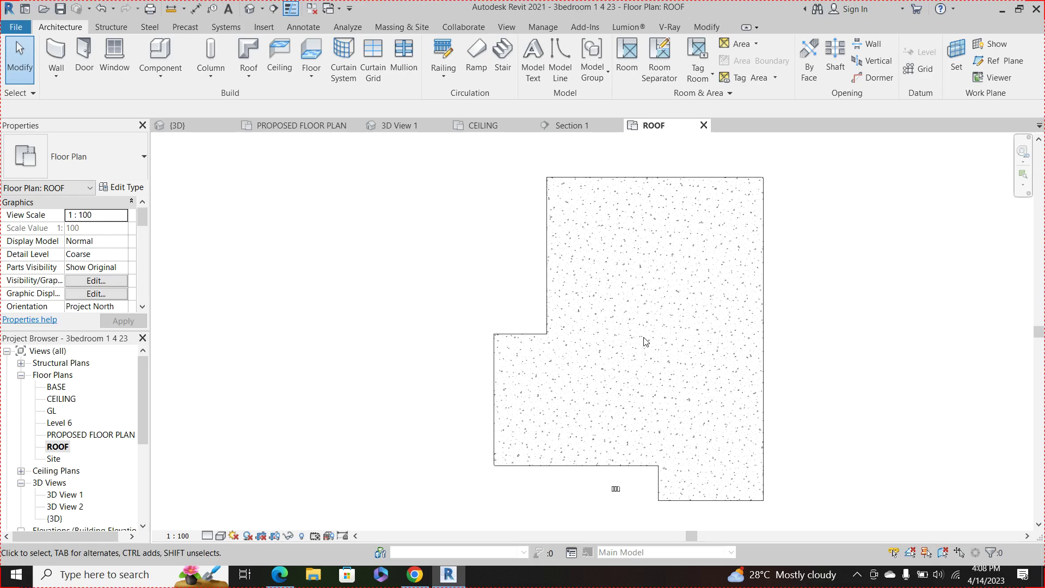
{"action": "scroll", "coordinate": [737, 204], "scroll_direction": "up", "scroll_amount": 2}
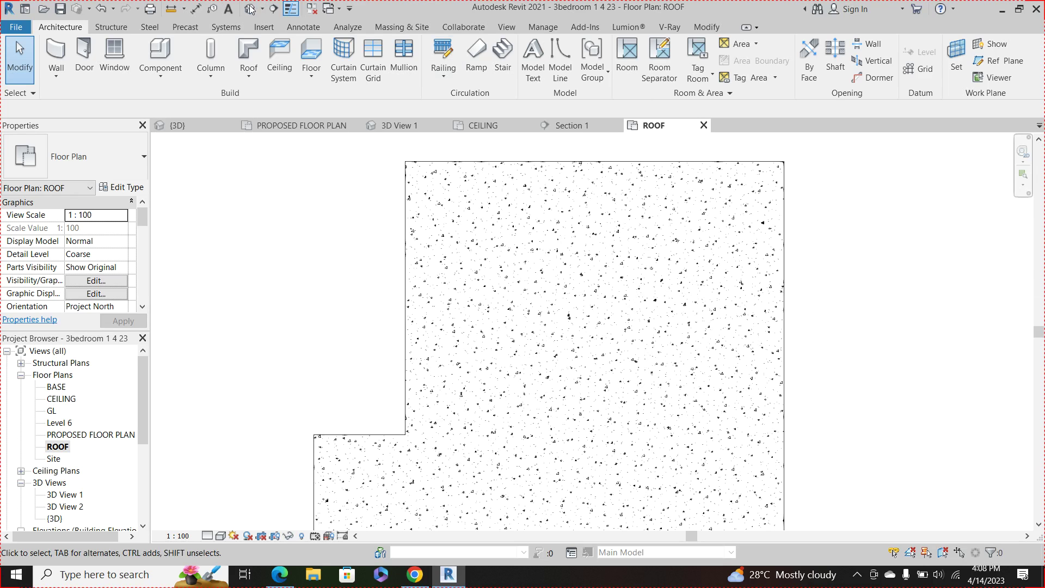
{"action": "left_click", "coordinate": [116, 28]}
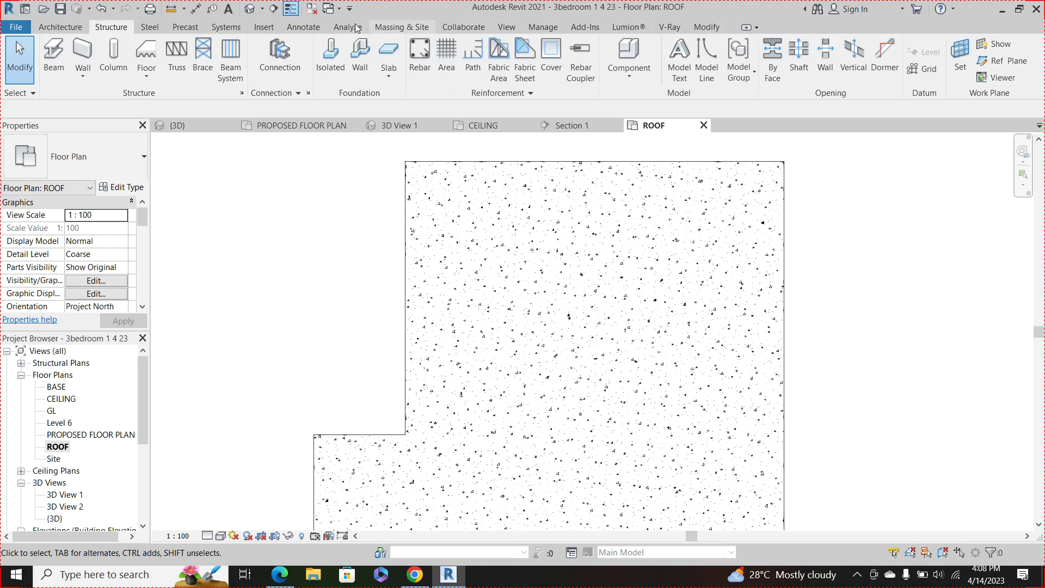
{"action": "left_click", "coordinate": [303, 27]}
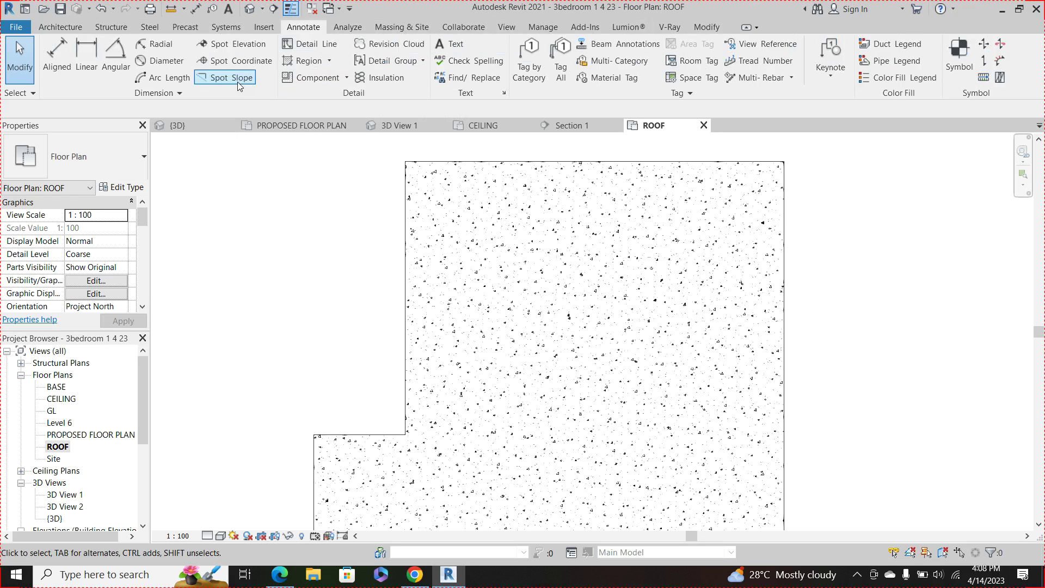
{"action": "scroll", "coordinate": [494, 151], "scroll_direction": "down", "scroll_amount": 2}
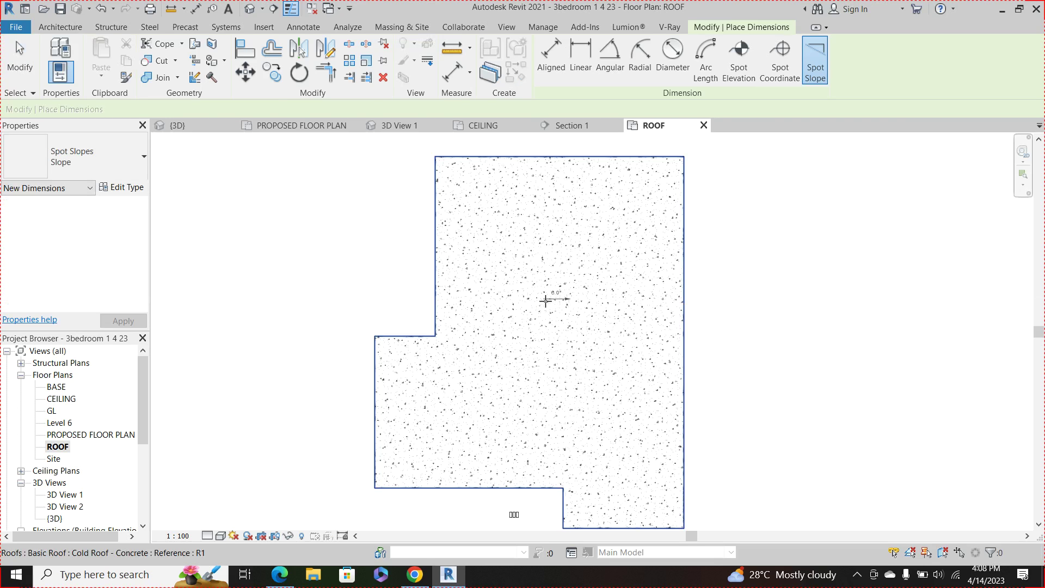
{"action": "left_click", "coordinate": [558, 308]}
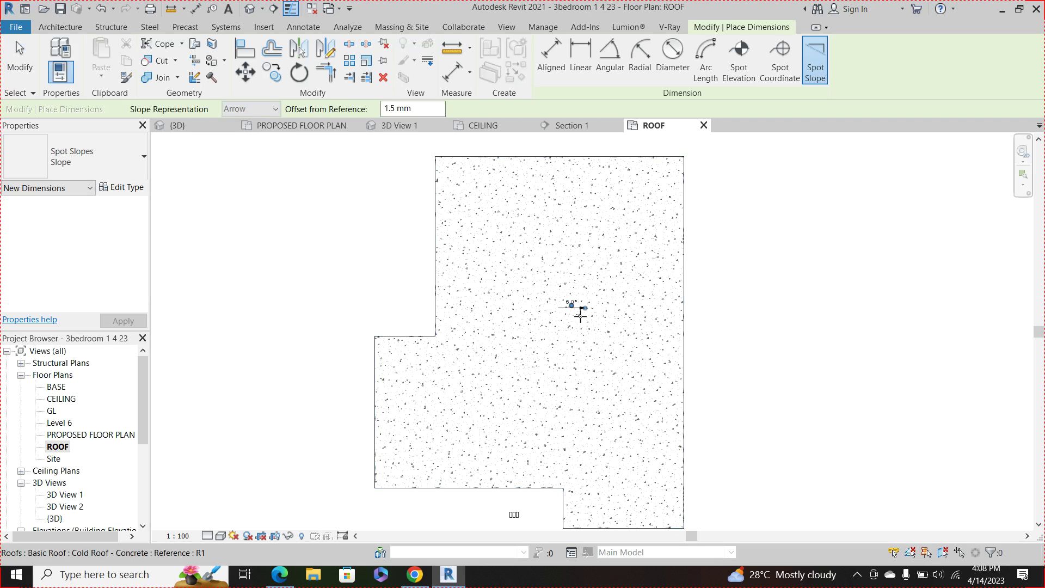
{"action": "scroll", "coordinate": [595, 321], "scroll_direction": "up", "scroll_amount": 4}
{"action": "key", "text": "Escape"}
{"action": "key", "text": "Escape"}
{"action": "scroll", "coordinate": [629, 321], "scroll_direction": "down", "scroll_amount": 2}
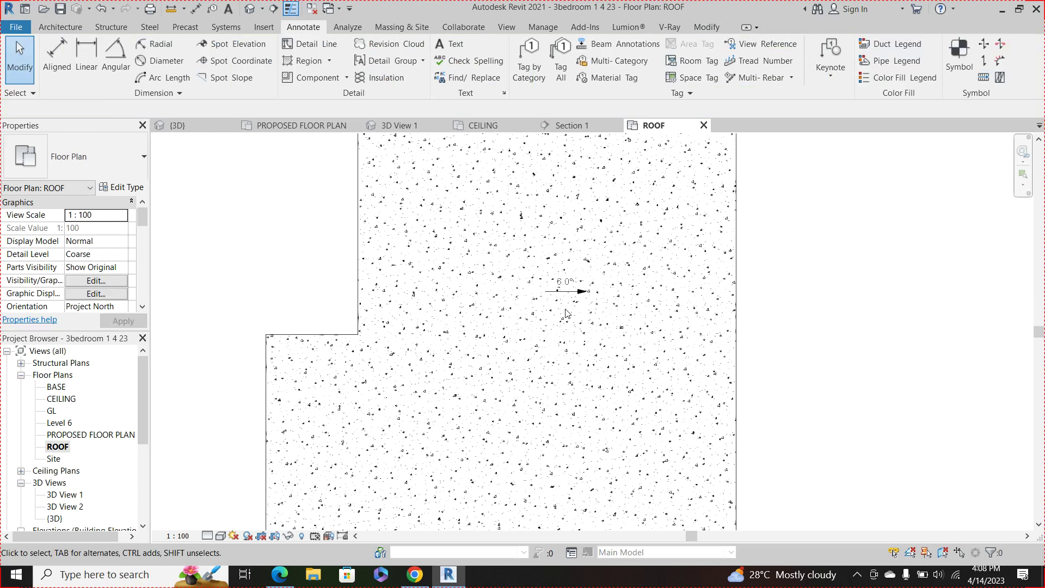
{"action": "scroll", "coordinate": [583, 297], "scroll_direction": "up", "scroll_amount": 2}
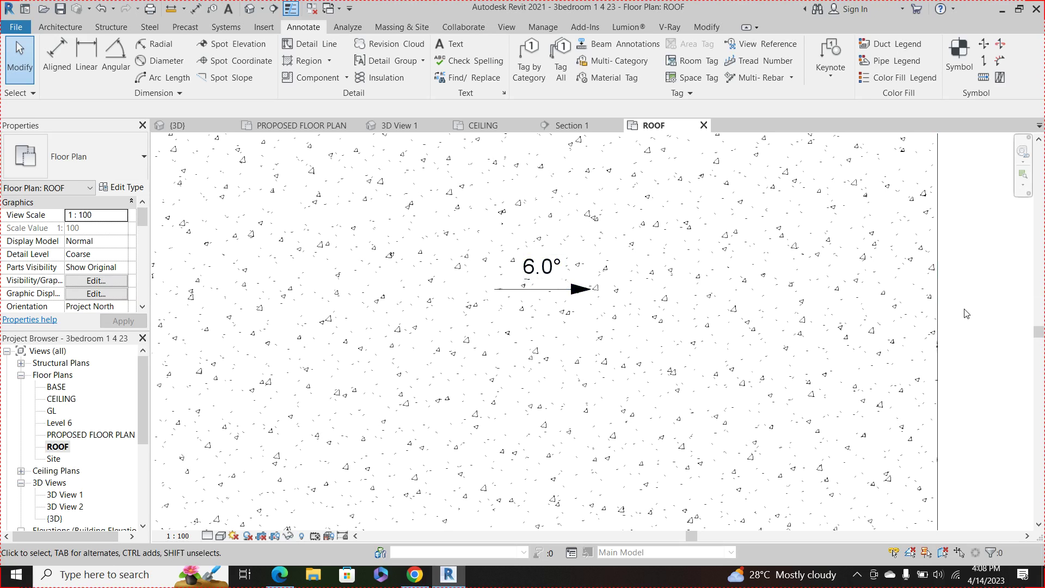
{"action": "scroll", "coordinate": [708, 267], "scroll_direction": "down", "scroll_amount": 2}
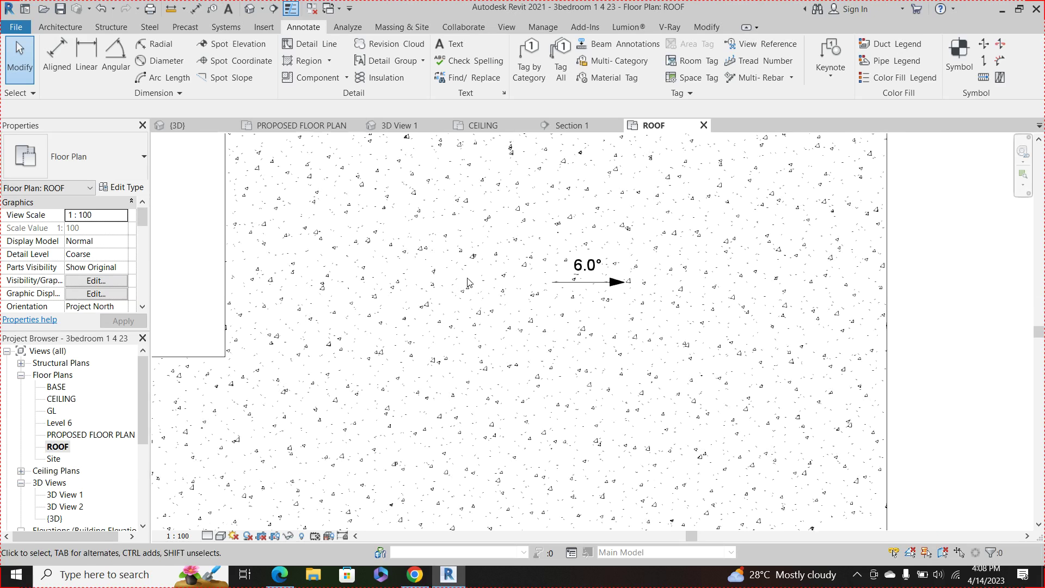
{"action": "scroll", "coordinate": [645, 294], "scroll_direction": "down", "scroll_amount": 2}
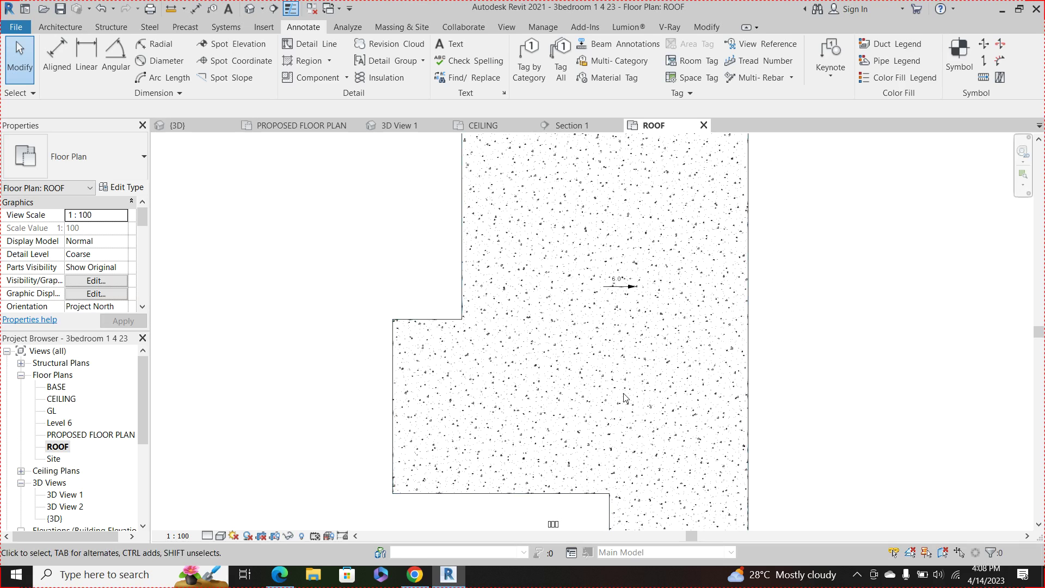
{"action": "scroll", "coordinate": [621, 398], "scroll_direction": "down", "scroll_amount": 2}
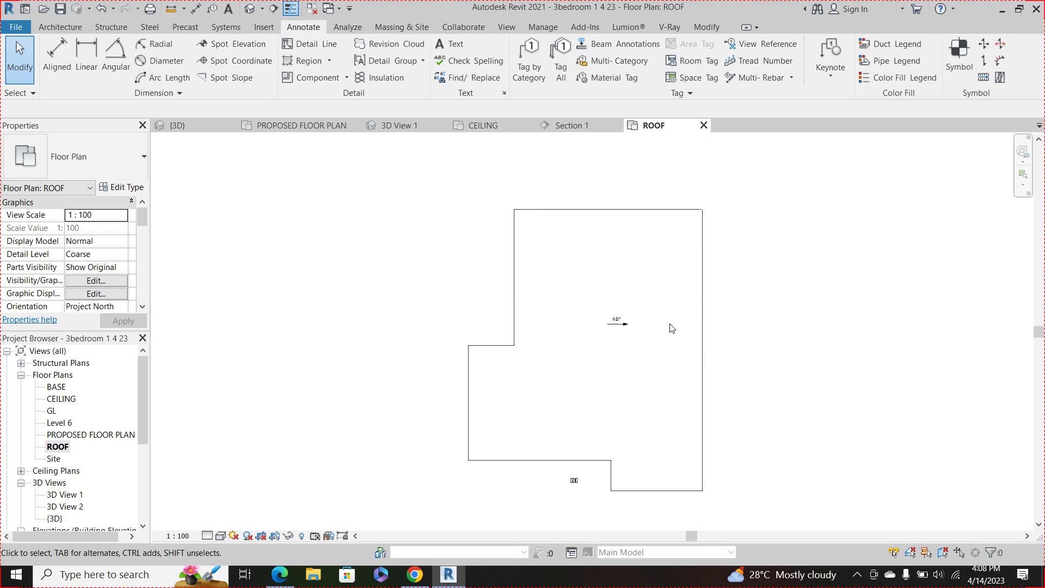
Step: Open the Material Browser for the roof's Finish 1 Asphalt, Bitumen layer via its type structure
{"action": "left_click", "coordinate": [704, 307]}
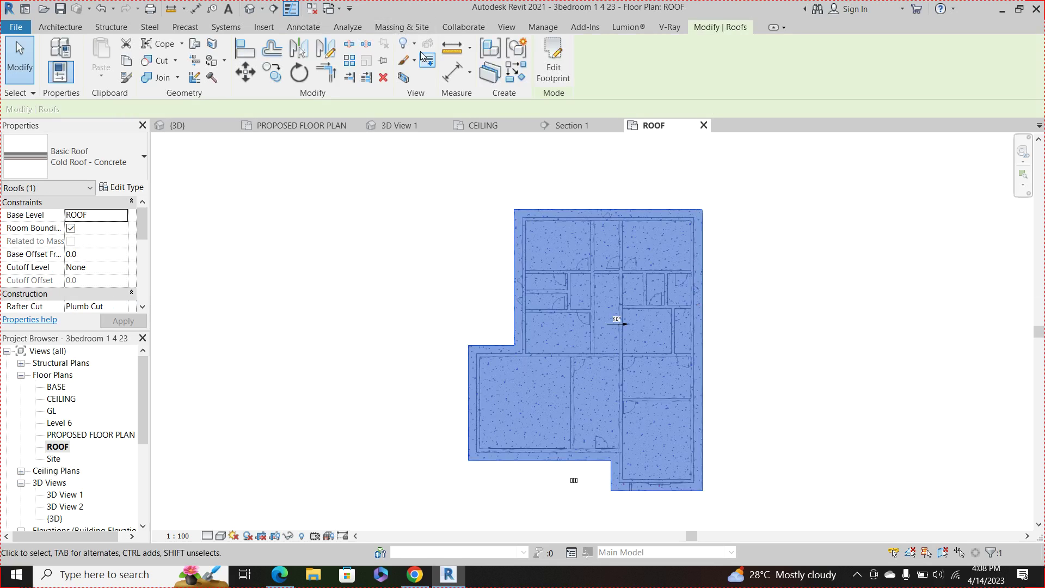
{"action": "left_click", "coordinate": [115, 187]}
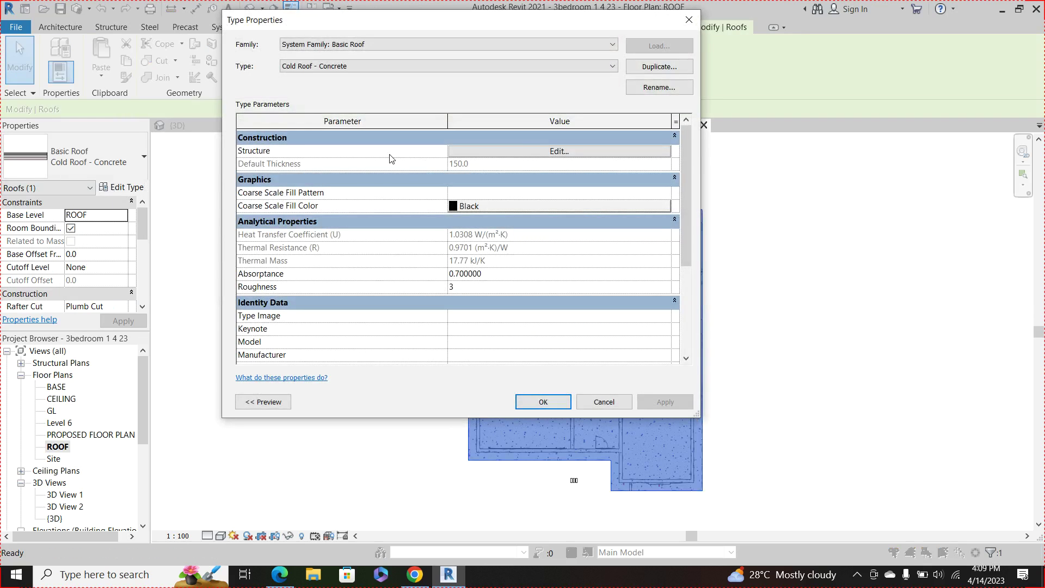
{"action": "left_click", "coordinate": [546, 152]}
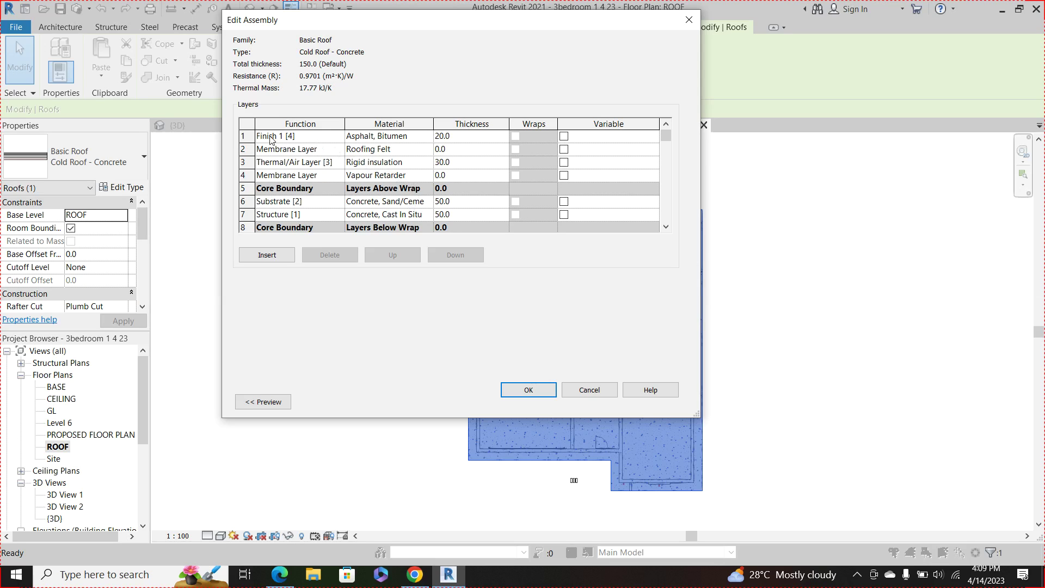
{"action": "left_click", "coordinate": [460, 136]}
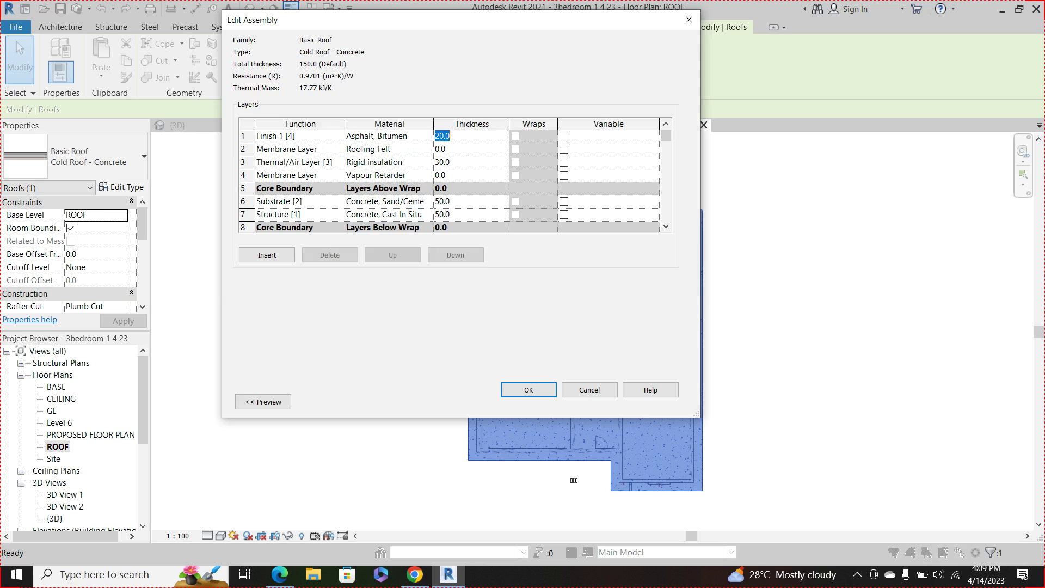
{"action": "left_click", "coordinate": [392, 136]}
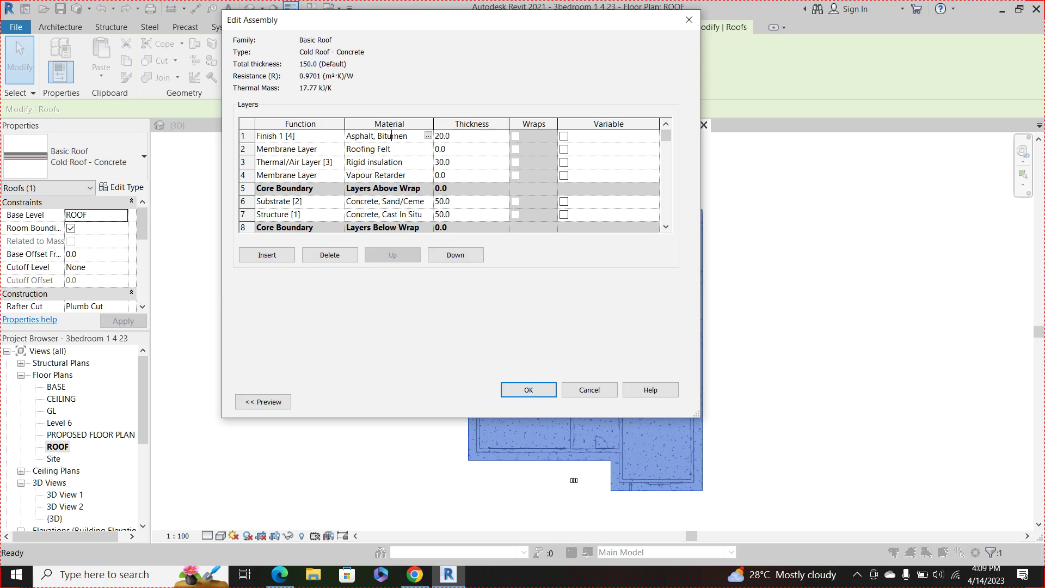
{"action": "left_click", "coordinate": [431, 137]}
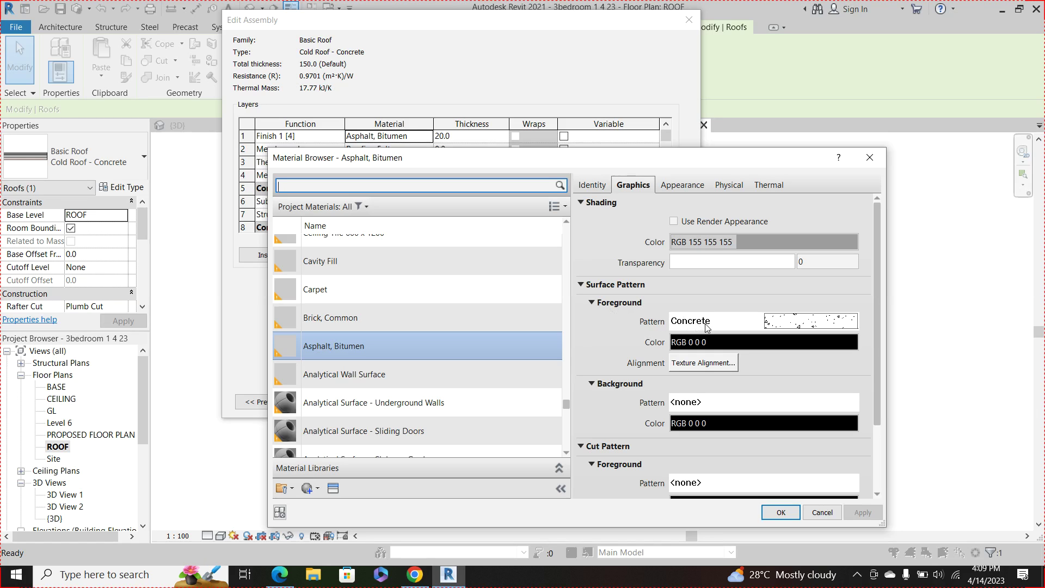
Step: Replace Asphalt, Bitumen's Concrete foreground pattern with Stal, then reopen Fill Patterns
{"action": "left_click", "coordinate": [798, 328]}
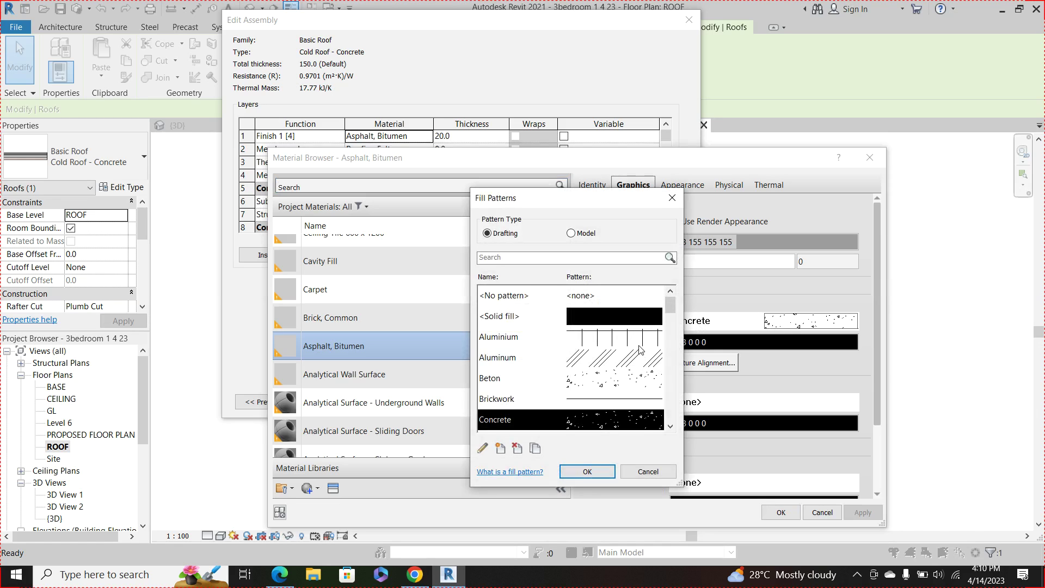
{"action": "left_click_drag", "start_coordinate": [669, 307], "coordinate": [671, 395]}
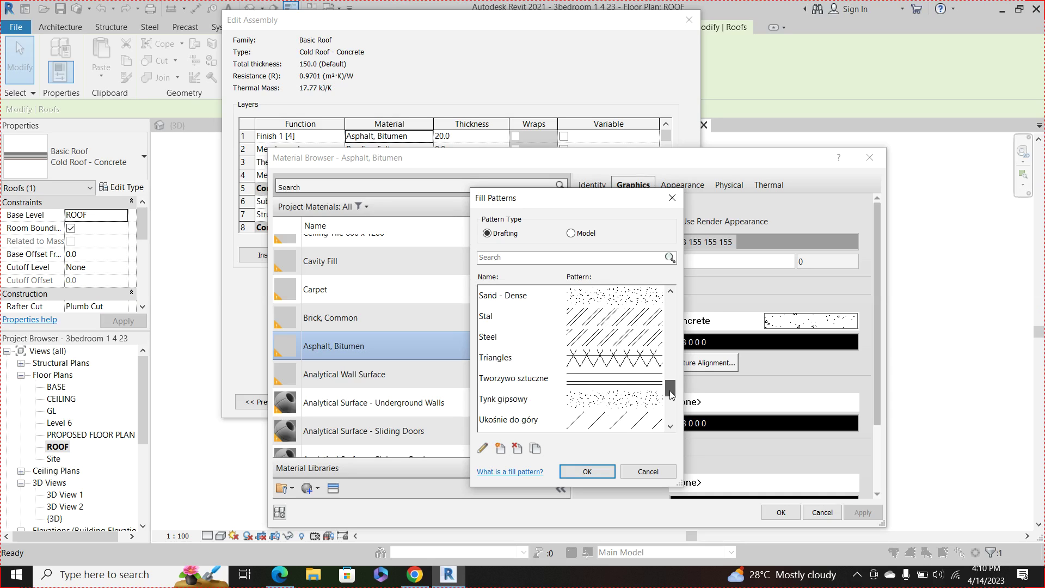
{"action": "left_click", "coordinate": [611, 336]}
{"action": "left_click", "coordinate": [612, 321]}
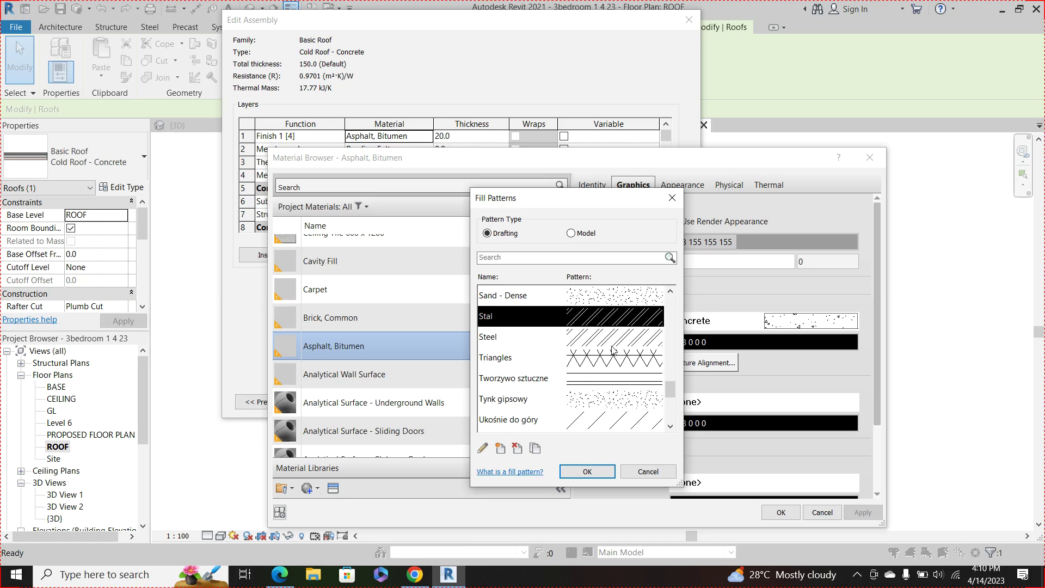
{"action": "left_click", "coordinate": [596, 473]}
{"action": "left_click", "coordinate": [796, 329]}
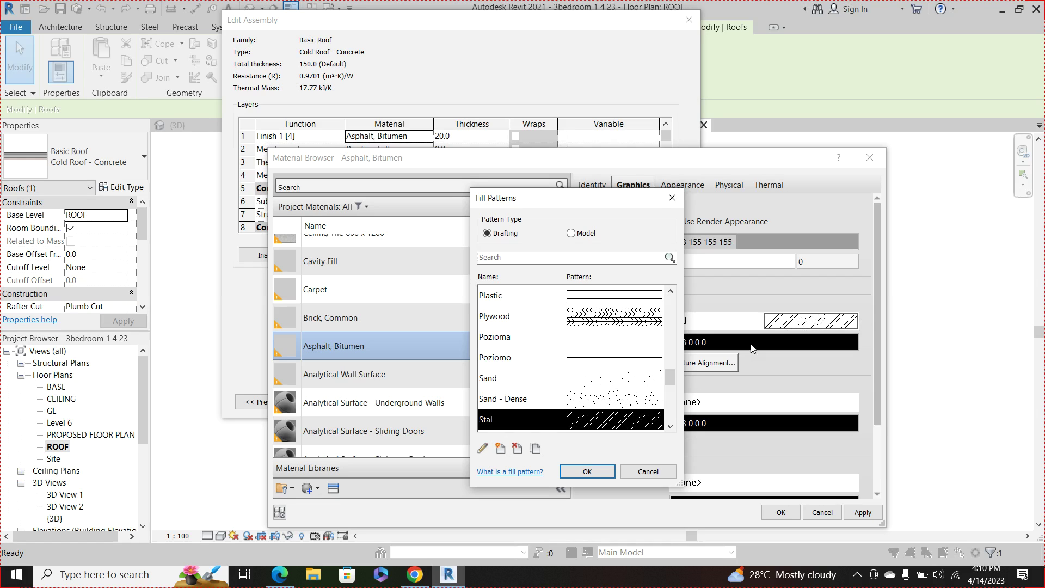
Step: Redefine Stal as basic parallel lines with 0° line angle and 2 mm spacing
{"action": "left_click", "coordinate": [482, 449]}
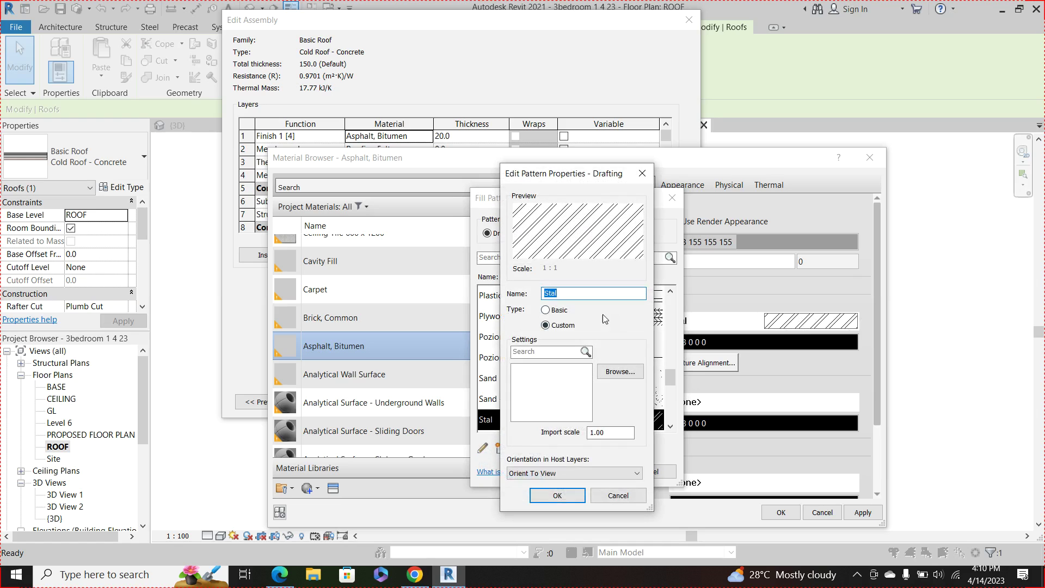
{"action": "left_click", "coordinate": [547, 310]}
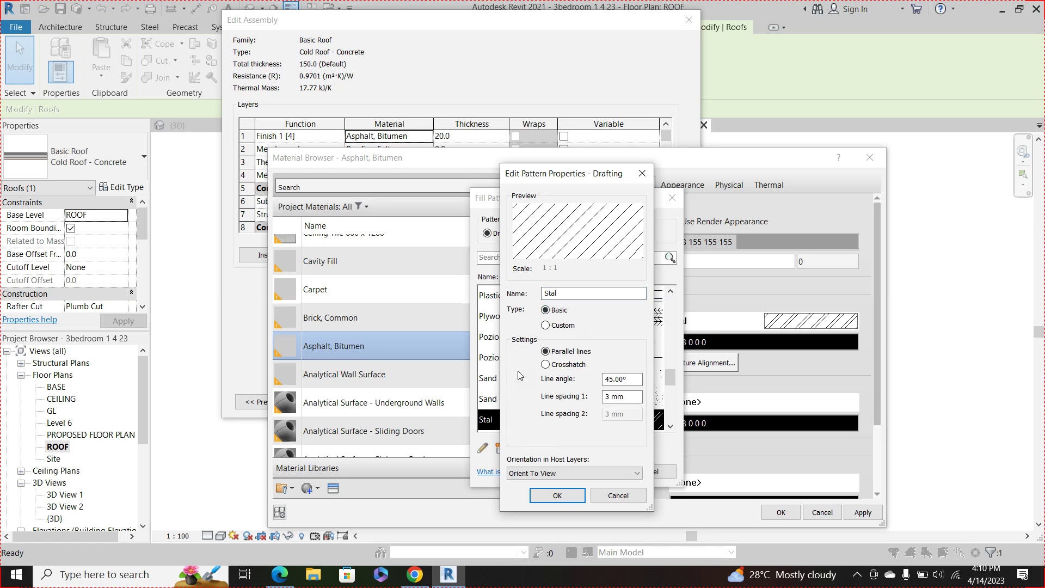
{"action": "left_click_drag", "start_coordinate": [615, 384], "coordinate": [628, 379]}
{"action": "type", "text": "0"}
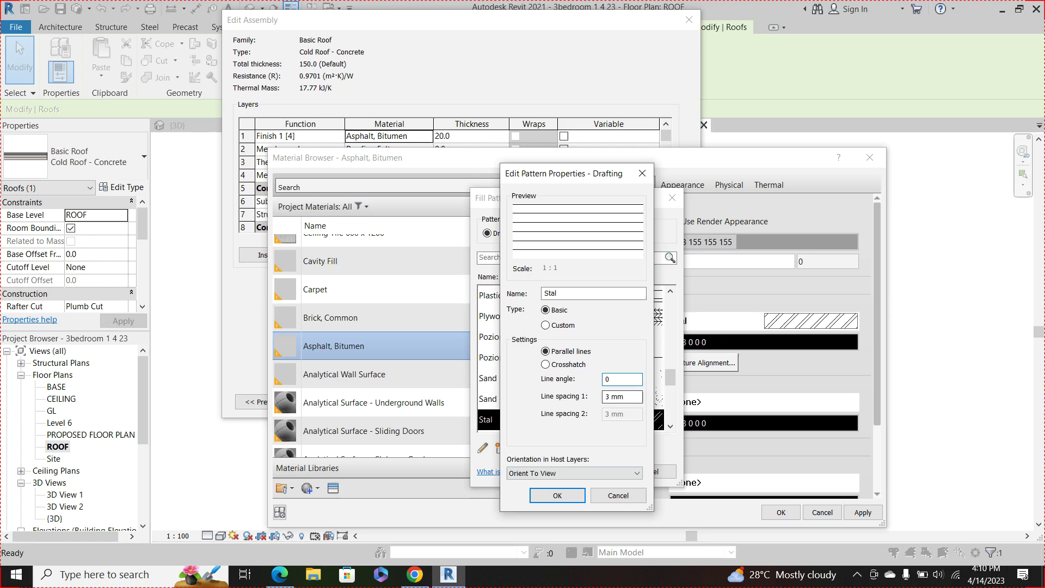
{"action": "double_click", "coordinate": [607, 397]}
{"action": "type", "text": "2"}
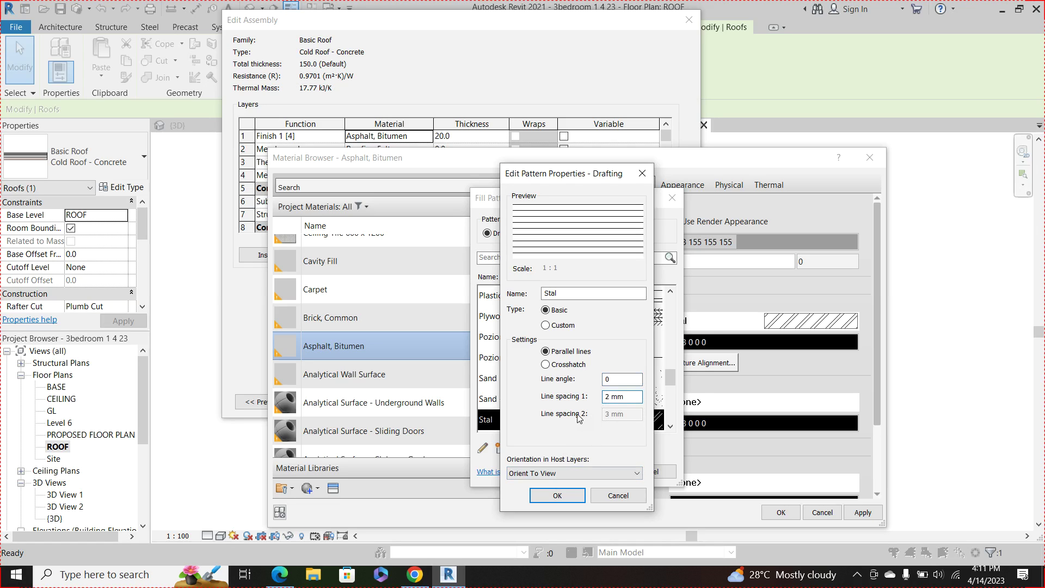
{"action": "left_click", "coordinate": [546, 367]}
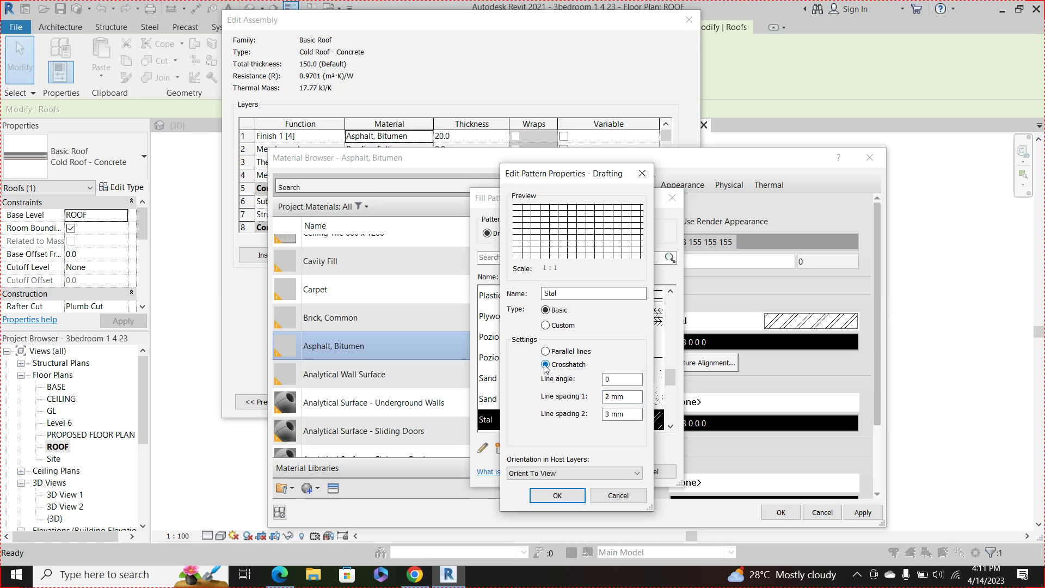
{"action": "left_click", "coordinate": [546, 352]}
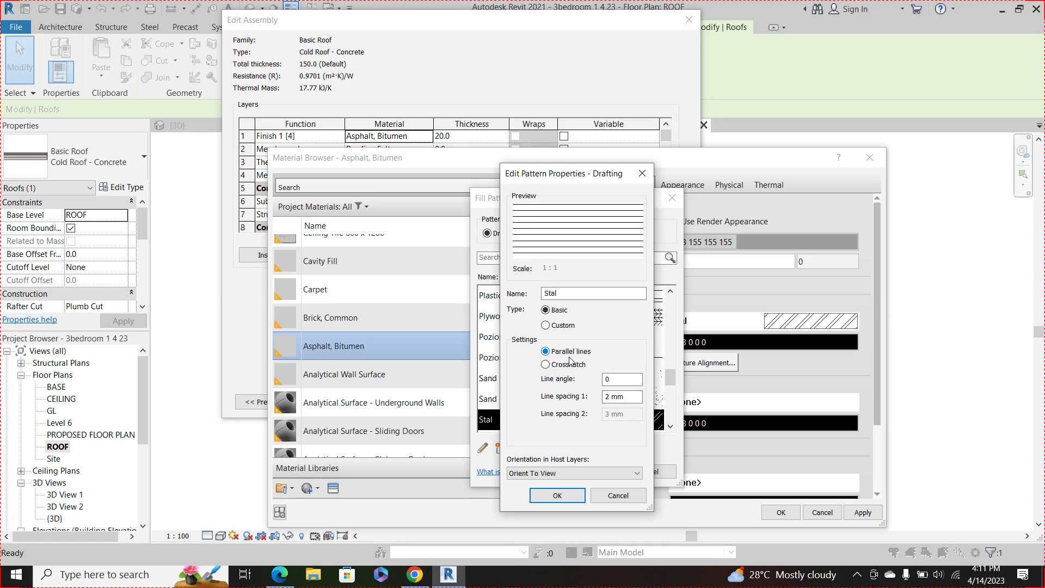
{"action": "left_click", "coordinate": [556, 496]}
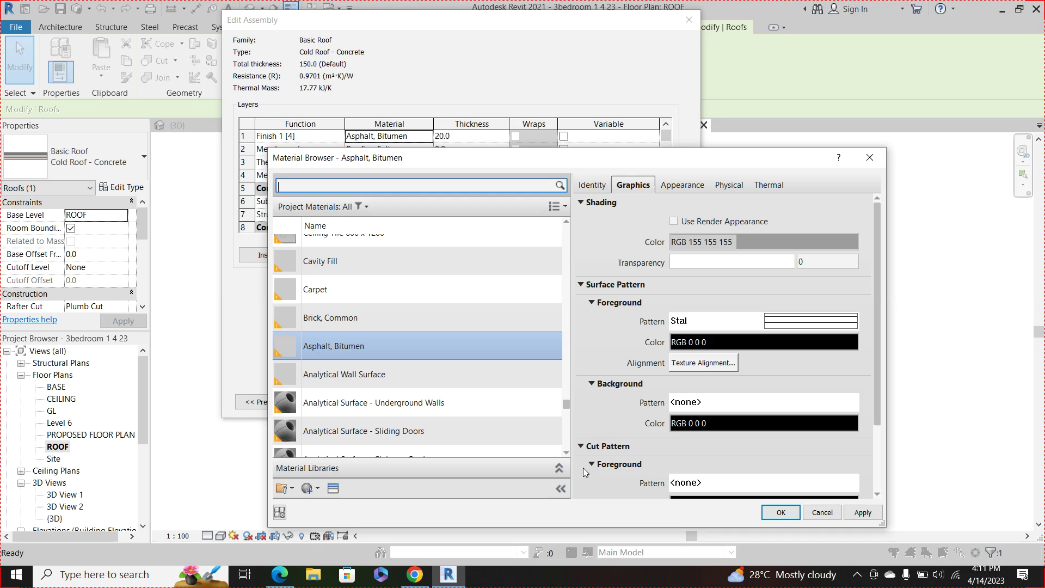
Step: Accept the new surface pattern through the Material Browser, Edit Assembly and Type Properties dialogs
{"action": "left_click_drag", "start_coordinate": [781, 514], "coordinate": [729, 503]}
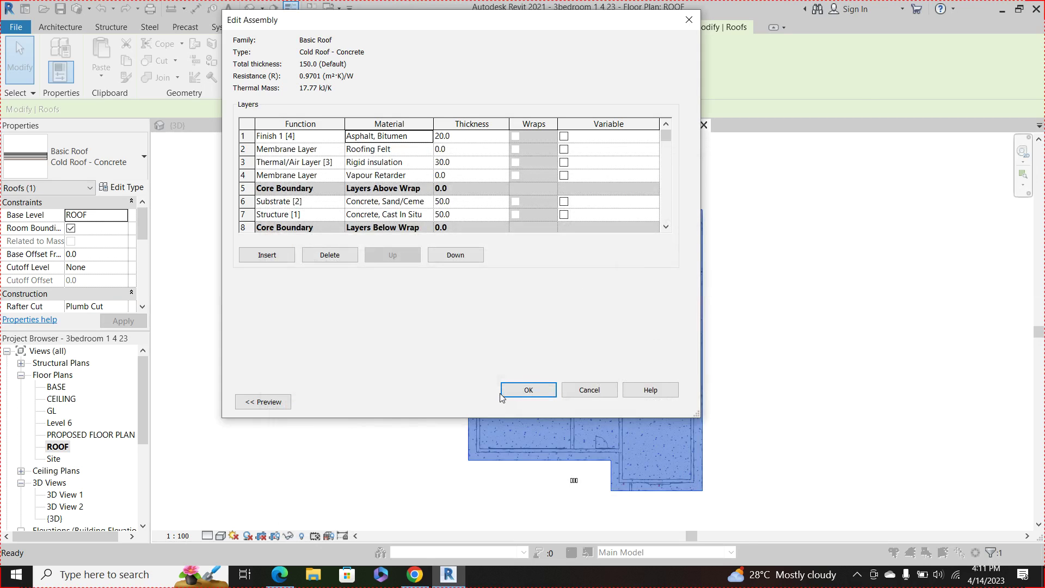
{"action": "left_click", "coordinate": [503, 394]}
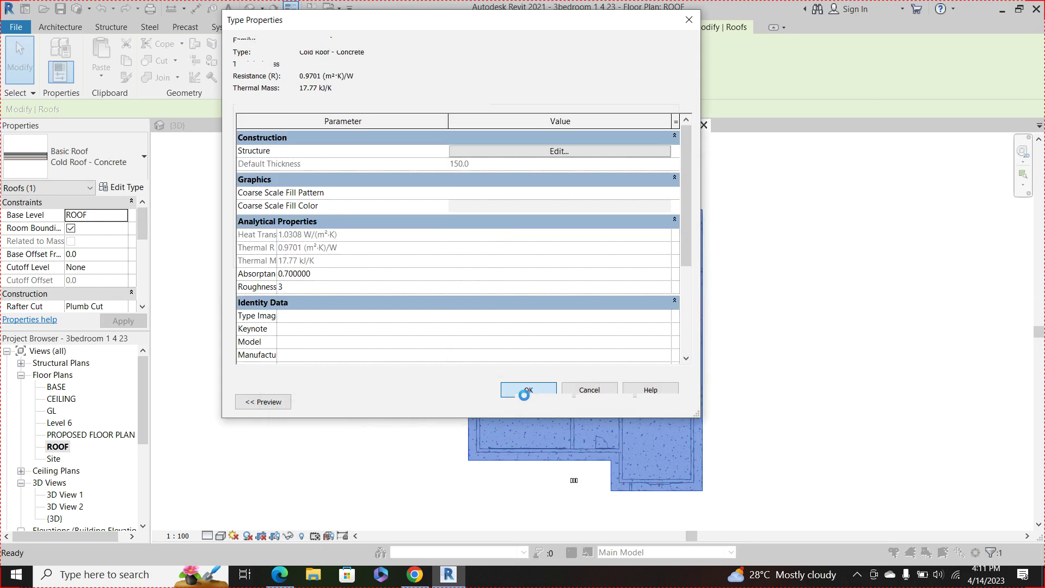
{"action": "left_click", "coordinate": [547, 402]}
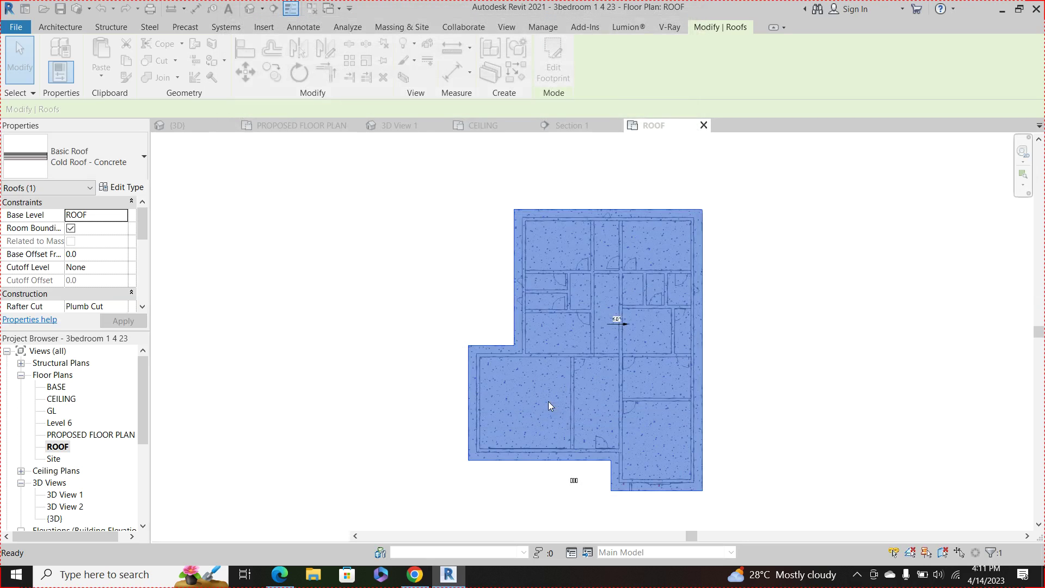
Step: Deselect the roof and zoom the ROOF plan to inspect the horizontal-stripe hatch
{"action": "left_click", "coordinate": [745, 458]}
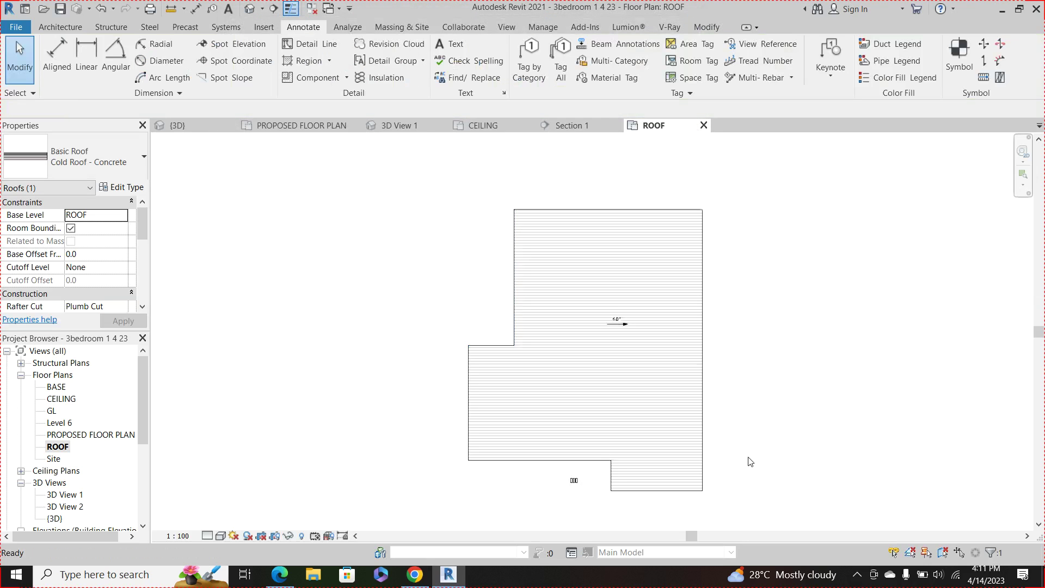
{"action": "scroll", "coordinate": [714, 477], "scroll_direction": "up", "scroll_amount": 2}
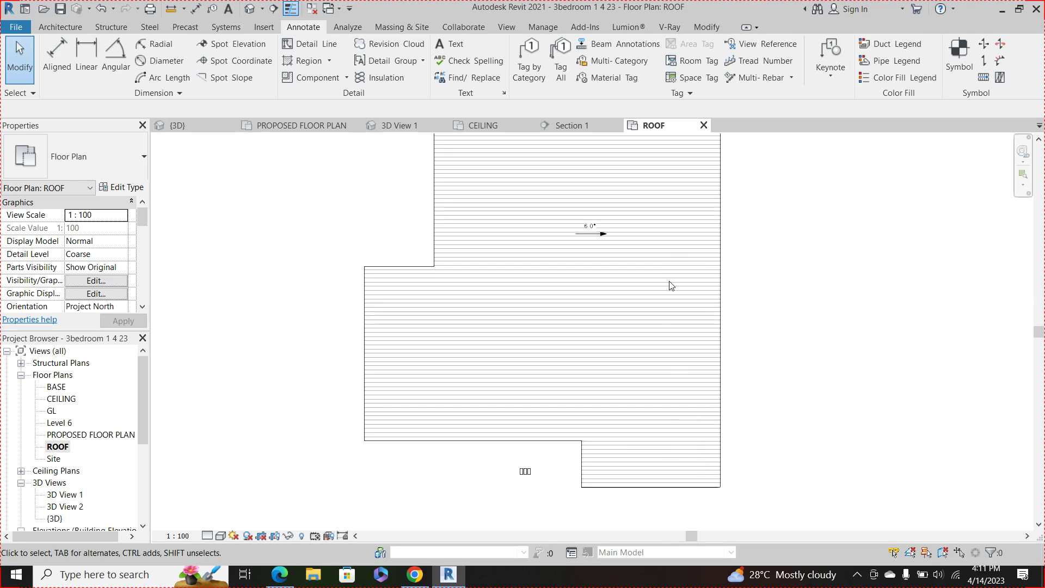
{"action": "scroll", "coordinate": [614, 390], "scroll_direction": "down", "scroll_amount": 1}
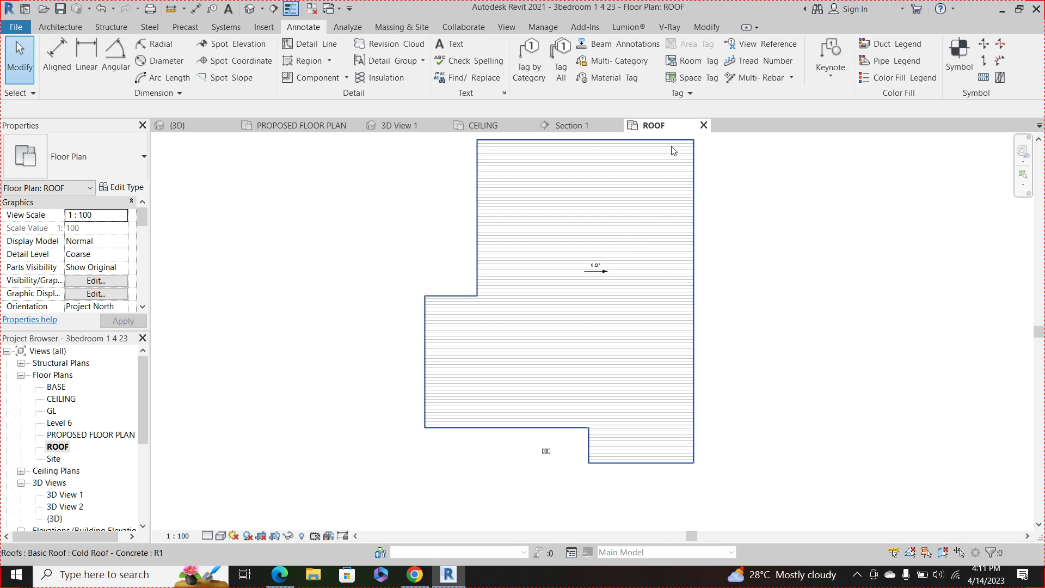
{"action": "scroll", "coordinate": [663, 148], "scroll_direction": "up", "scroll_amount": 1}
{"action": "scroll", "coordinate": [676, 308], "scroll_direction": "down", "scroll_amount": 1}
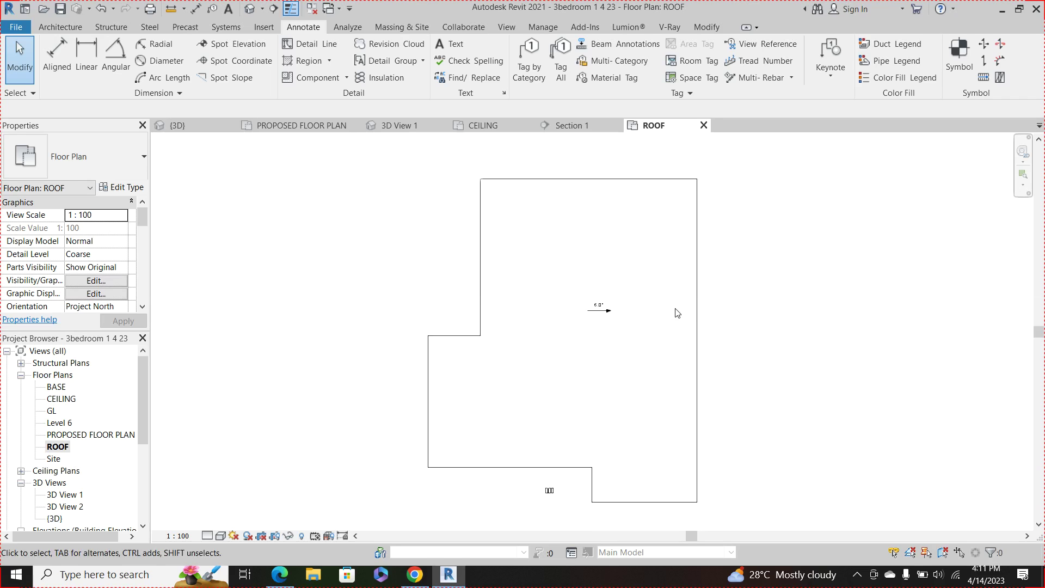
{"action": "scroll", "coordinate": [675, 308], "scroll_direction": "down", "scroll_amount": 1}
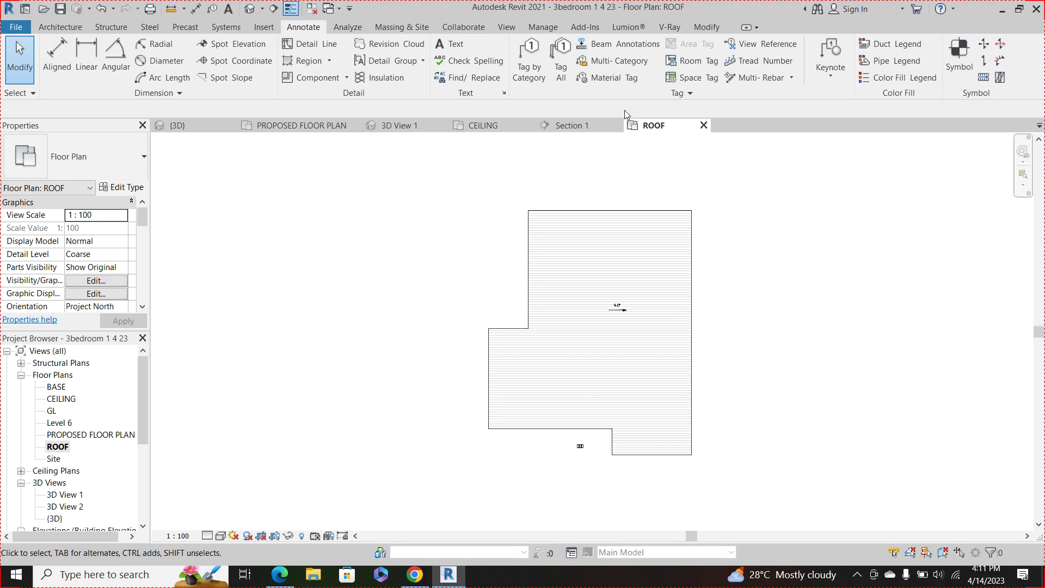
Step: Switch from the ROOF plan to the default {3D} view
{"action": "left_click", "coordinate": [221, 129]}
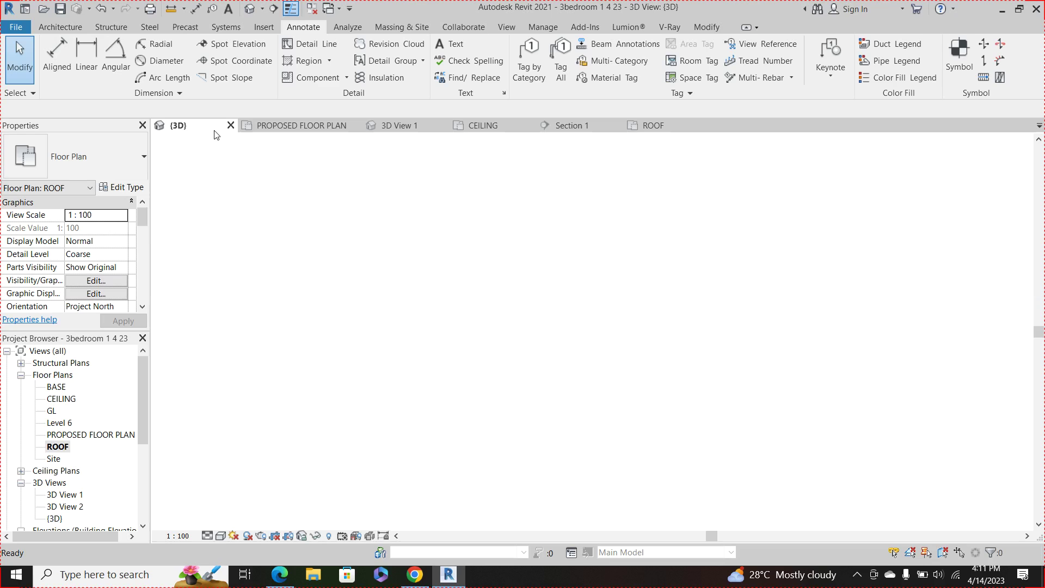